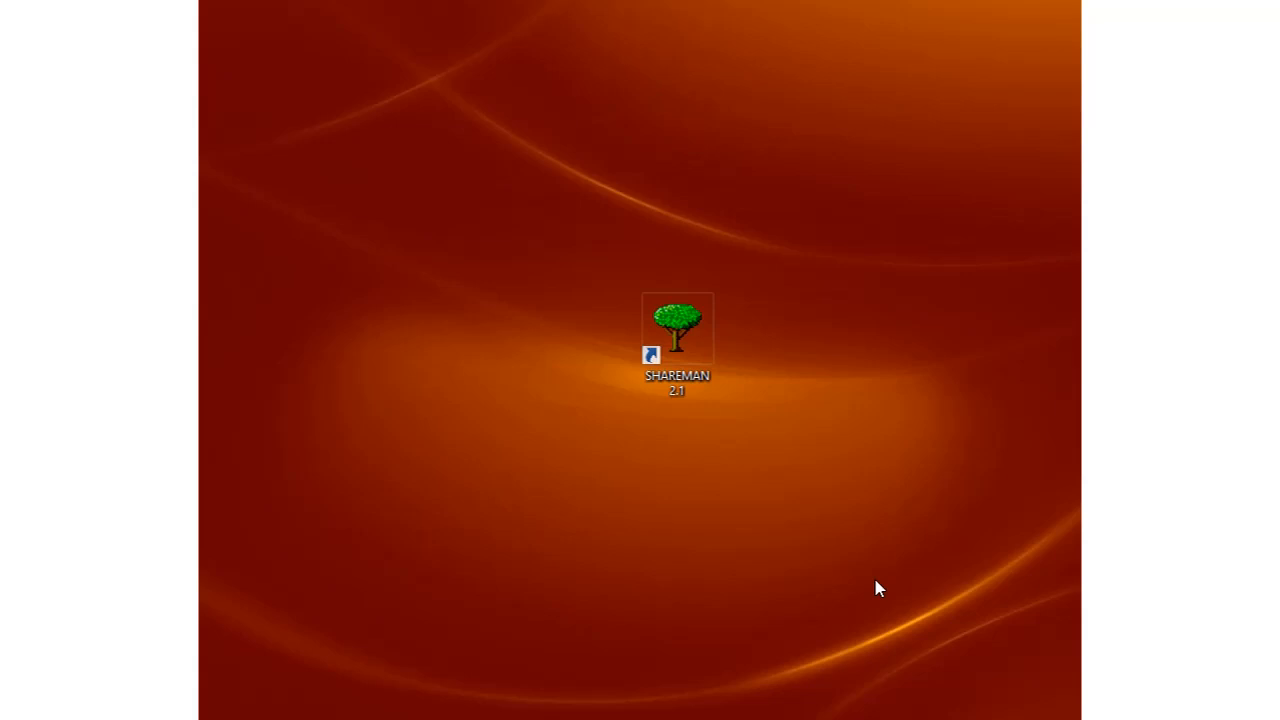
Launch Shareman 2.1 from the desktop and log in with the program password.
double_click(683, 343)
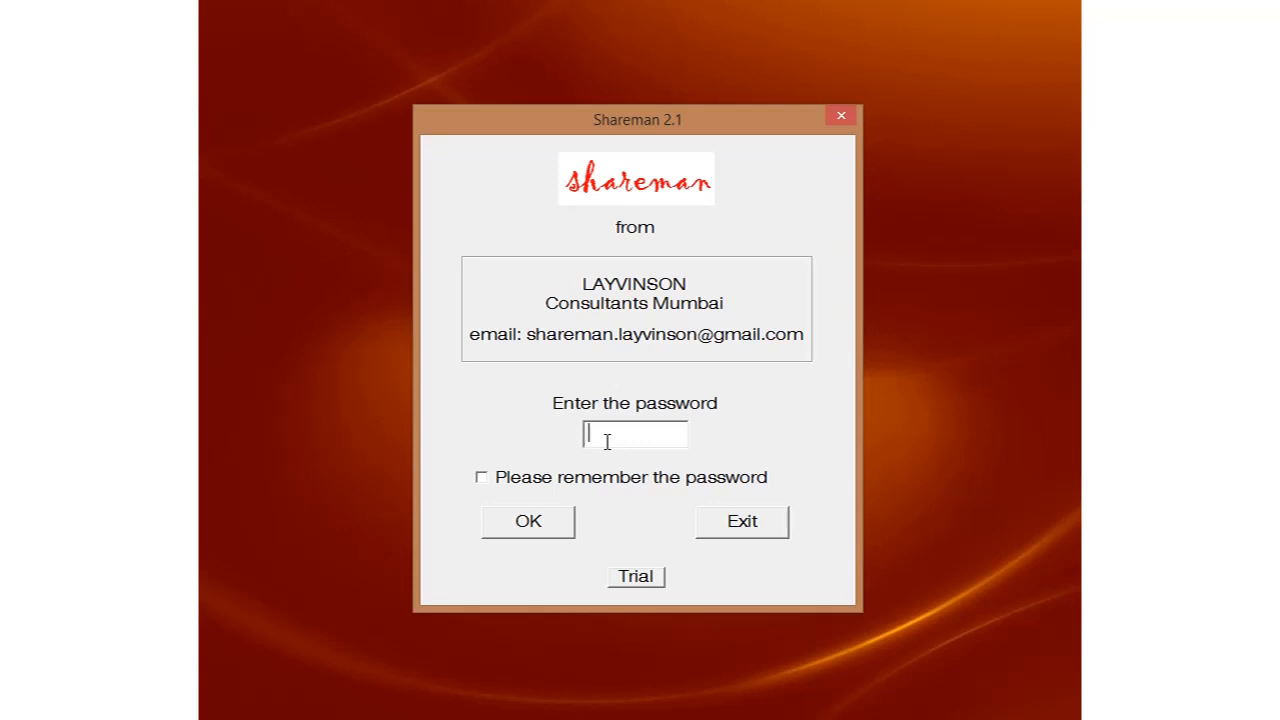
type("********")
left_click(526, 524)
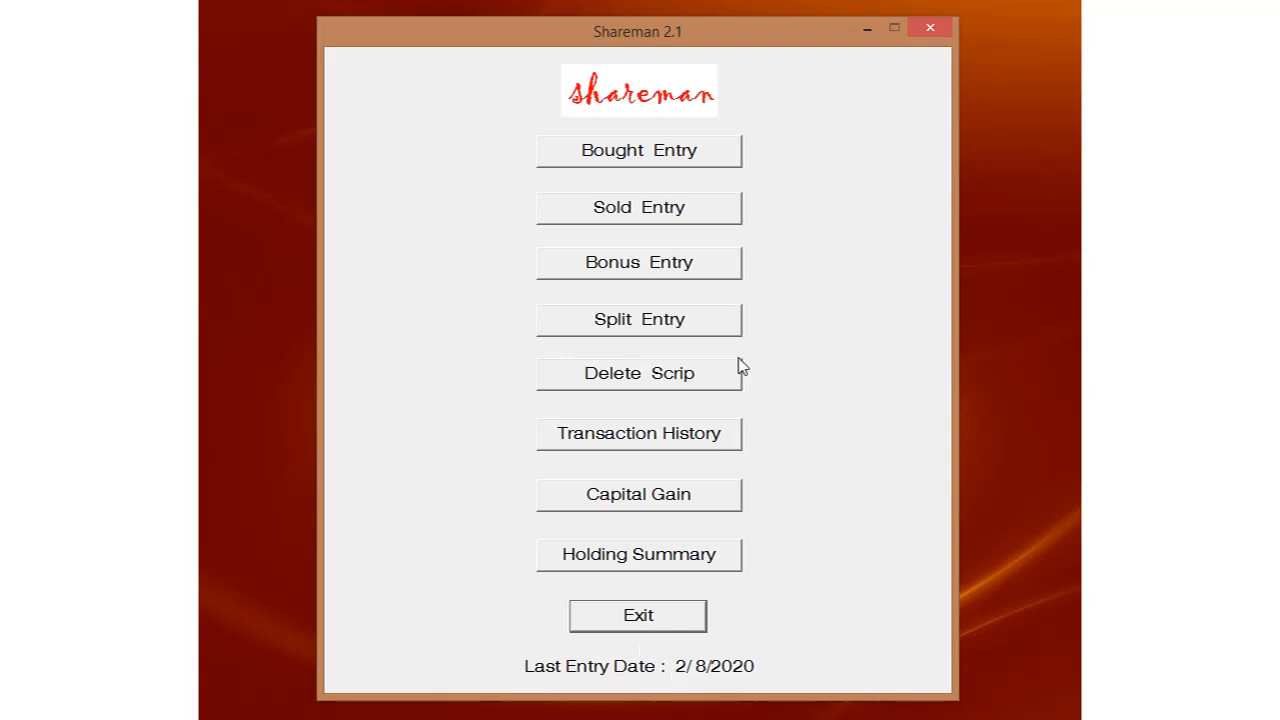
Start a bought entry for a new scrip with ISIN INE207A01017 and the name XYZ Ltd.
left_click(652, 160)
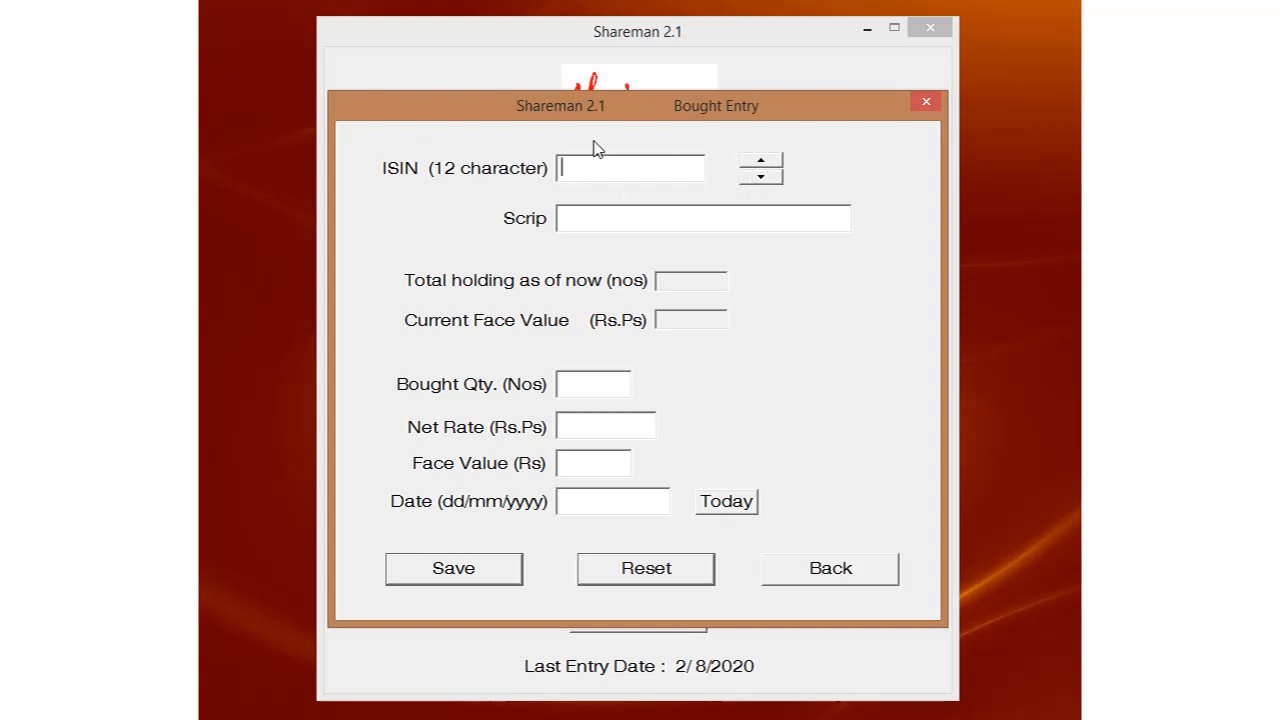
type("INE207A01017")
key("Tab")
type("XYZ Ltd")
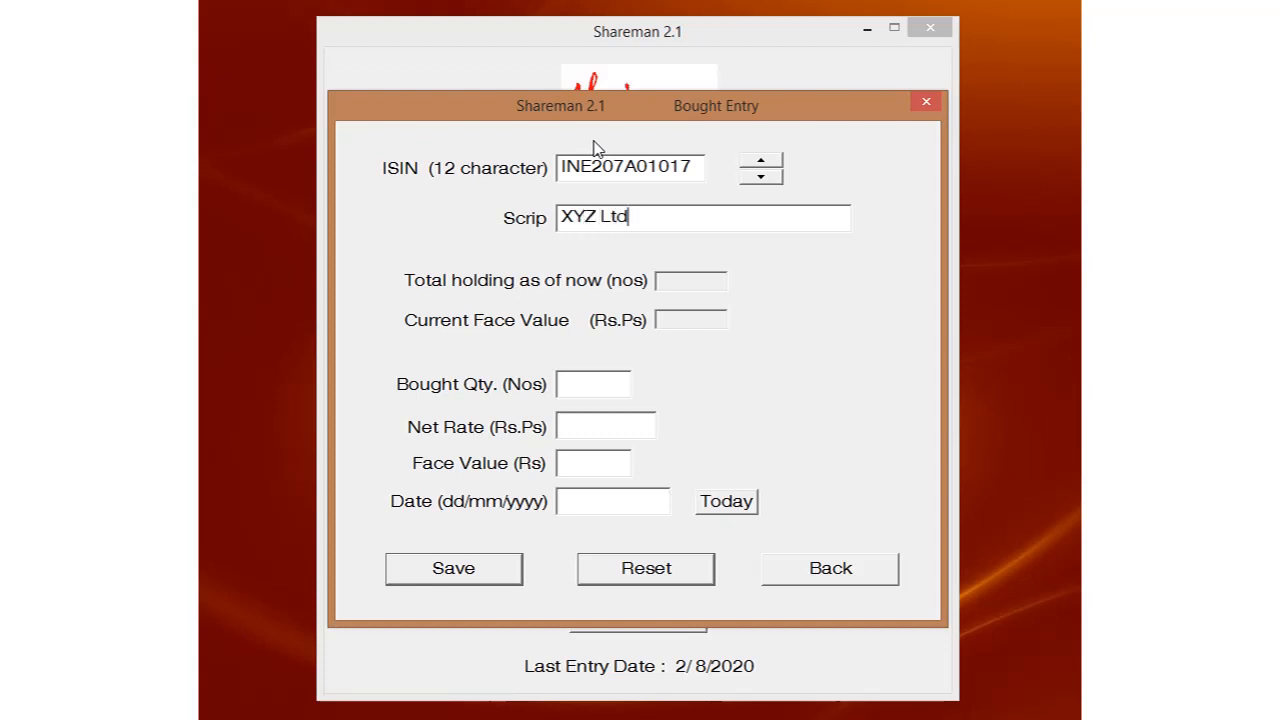
key("Tab")
Record the XYZ Ltd purchase as 300 shares at net rate 225.55, face value 10, dated 15/08/2019, and save it.
left_click(567, 387)
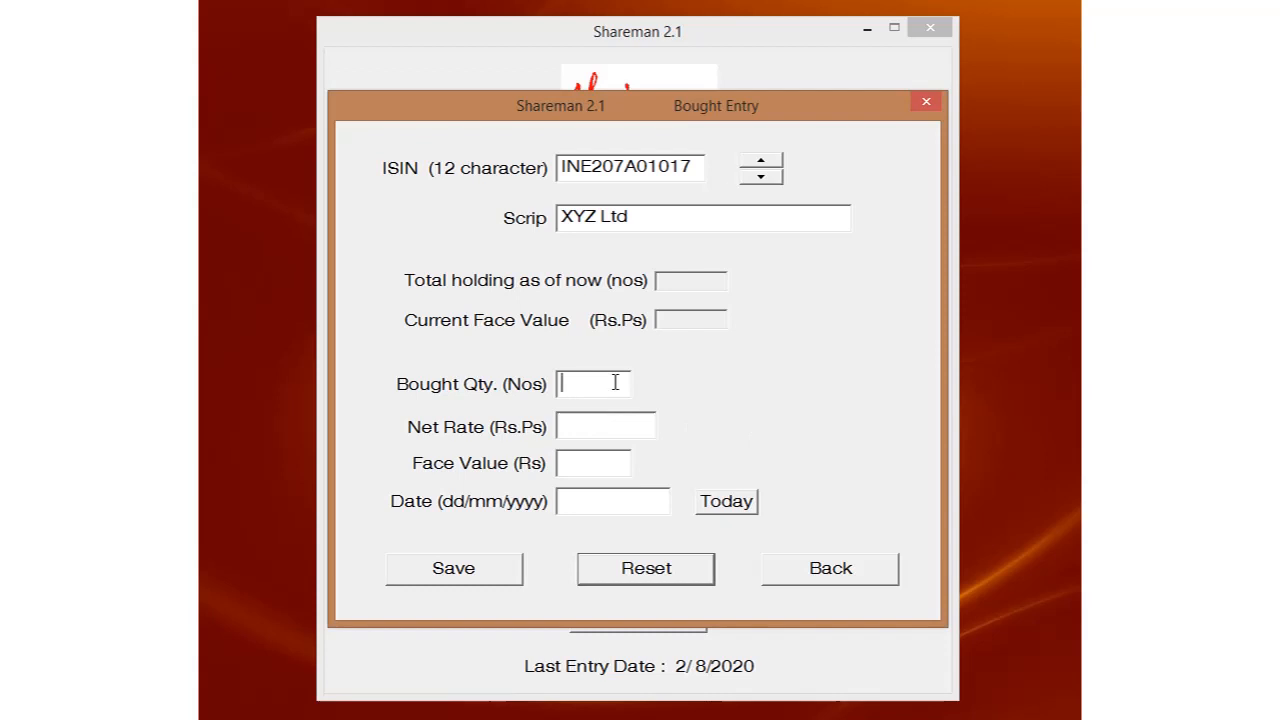
type("300")
key("Tab")
type("225.55")
key("Tab")
type("10")
key("Tab")
type("1")
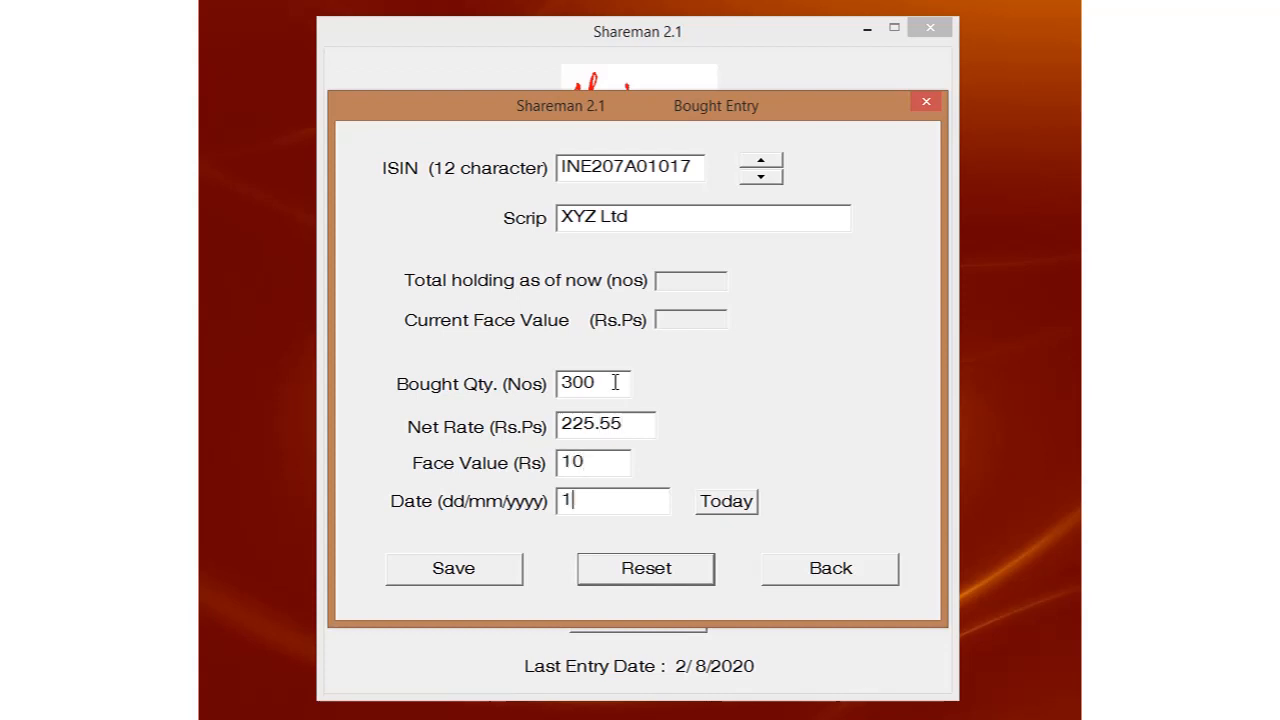
type("5/08/2019")
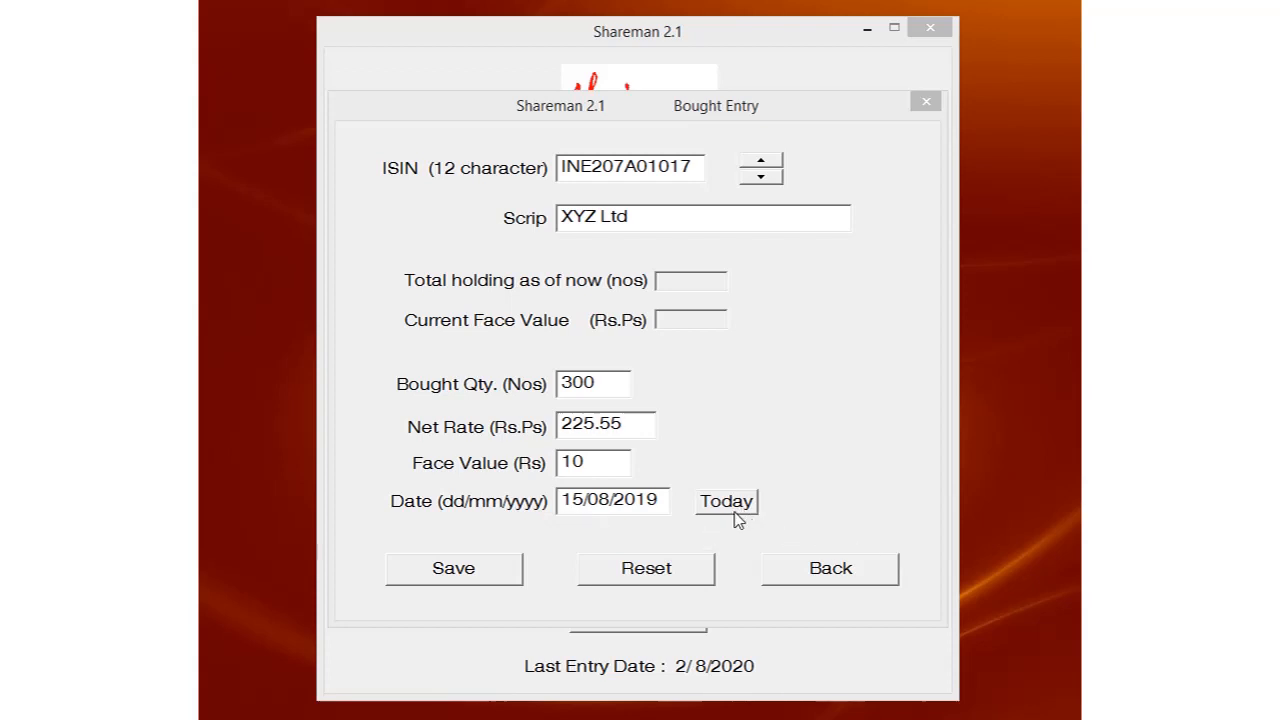
left_click(483, 577)
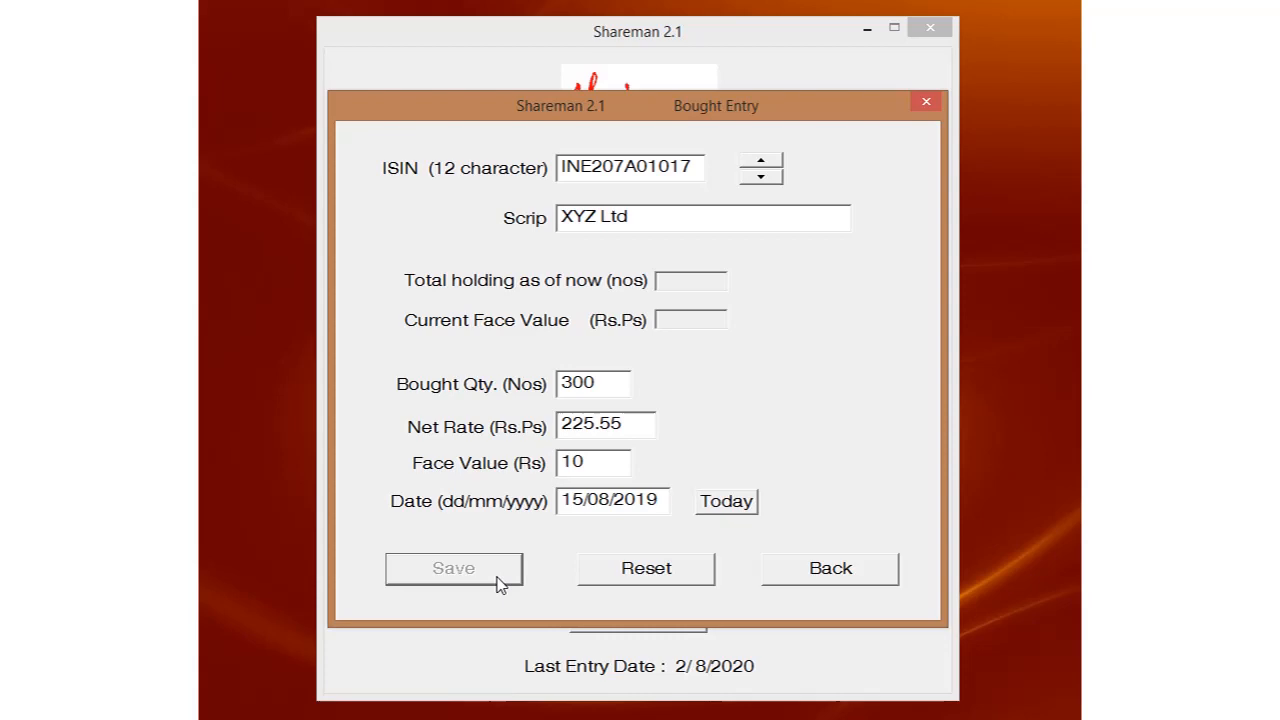
left_click(849, 583)
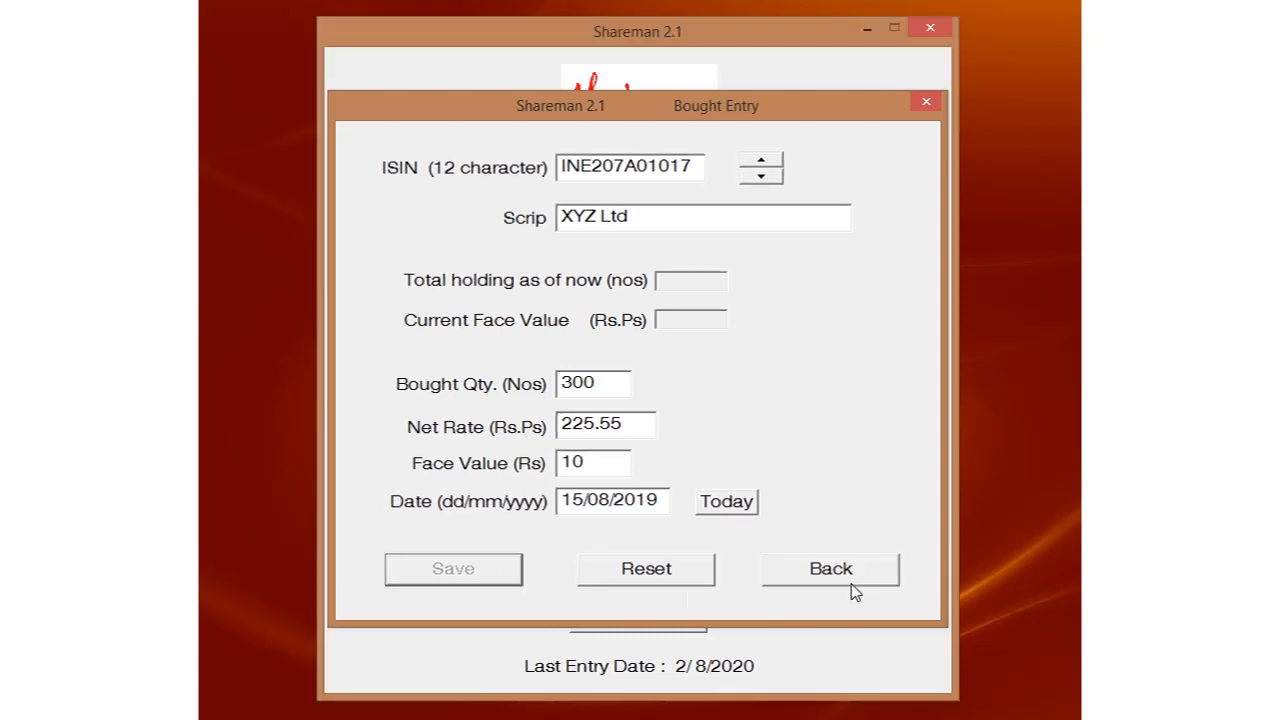
List the transaction history of XYZ Ltd to check the purchase, and return to the main menu.
left_click(680, 441)
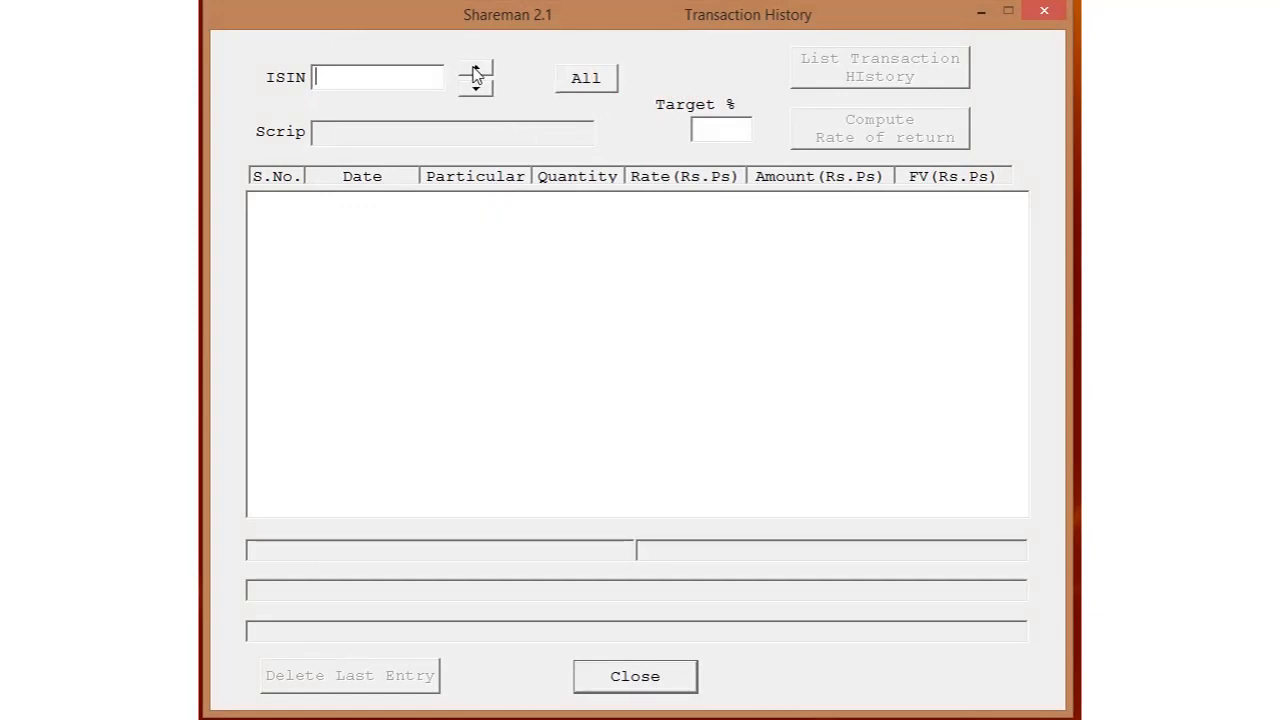
left_click(475, 73)
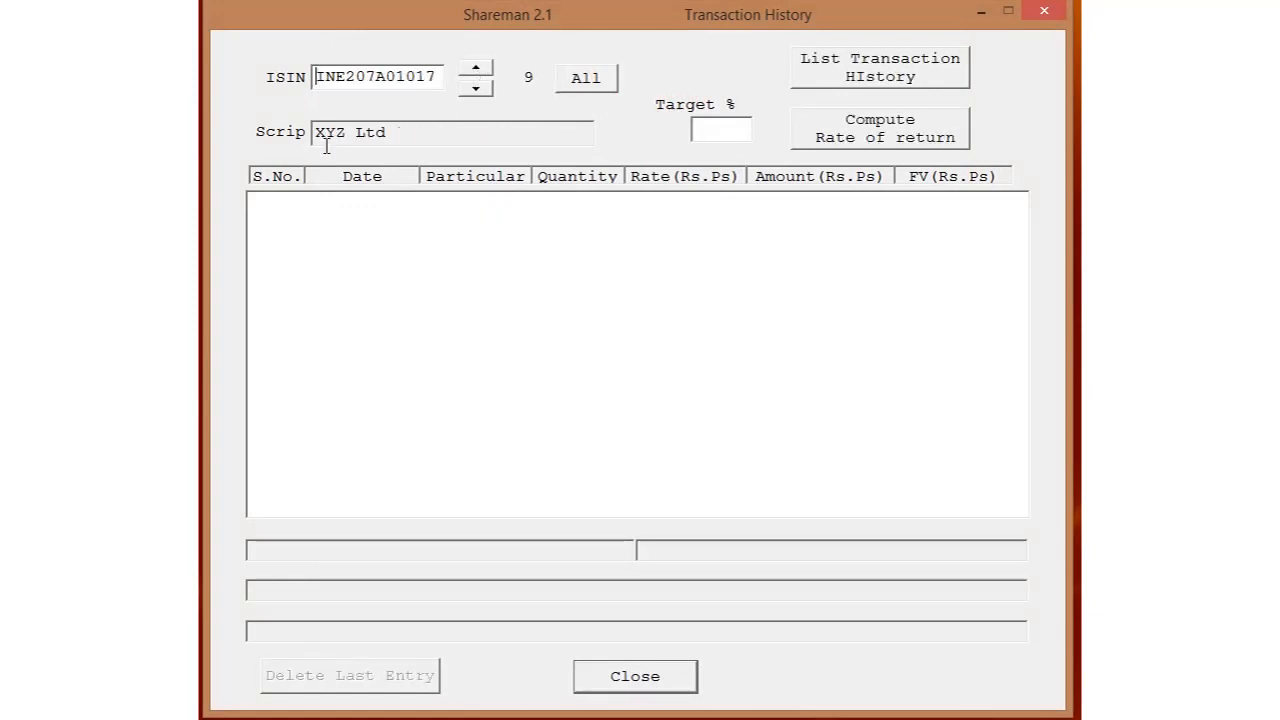
left_click(868, 78)
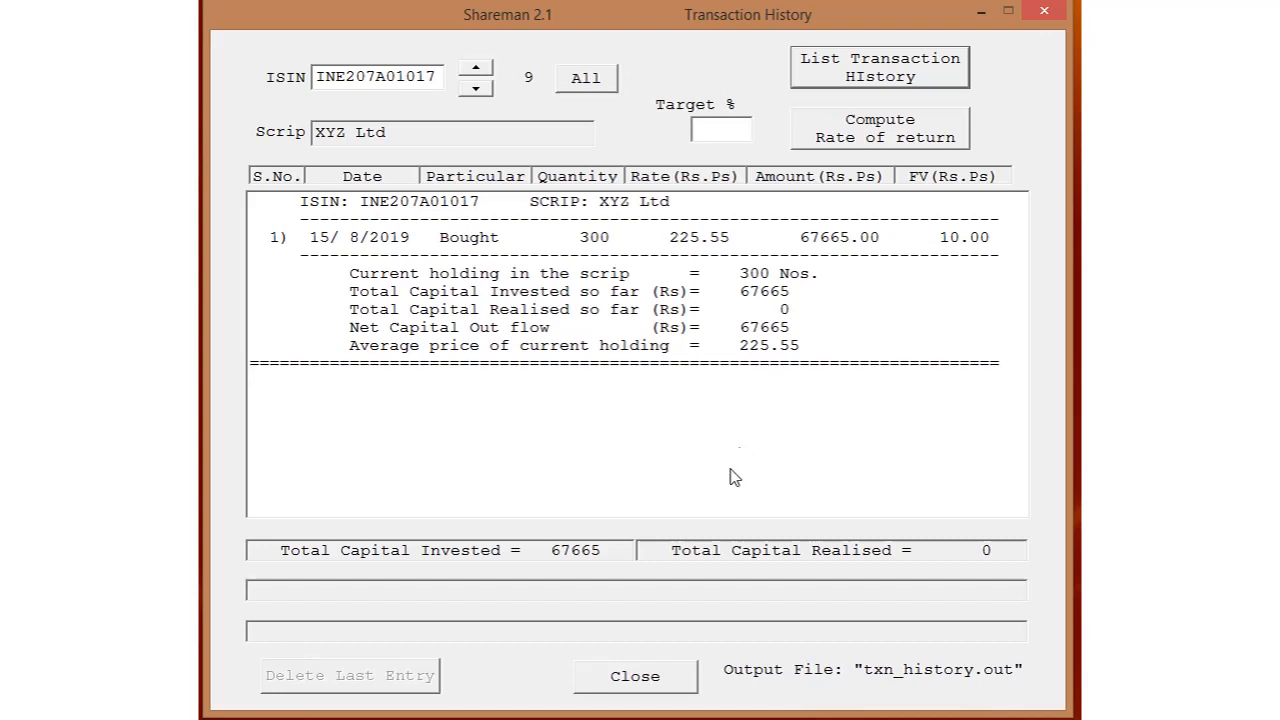
left_click(645, 684)
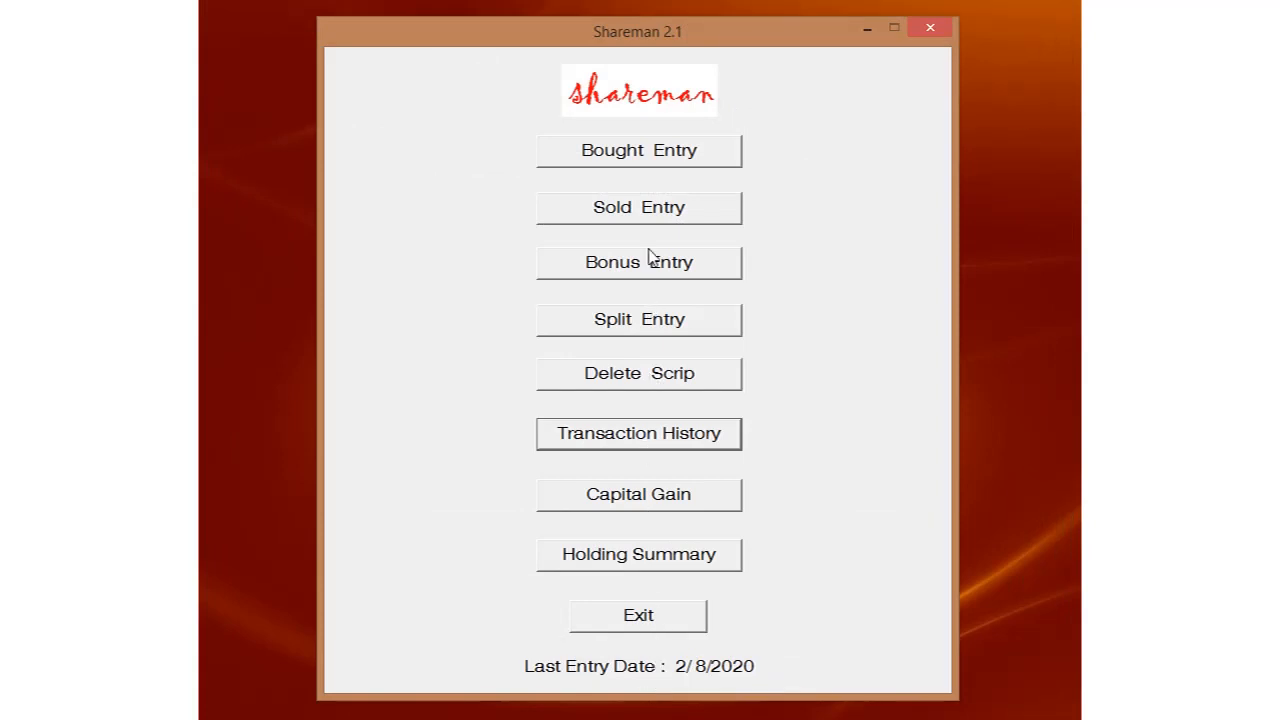
Start another bought entry and select the existing scrip TCS Ltd.
left_click(631, 162)
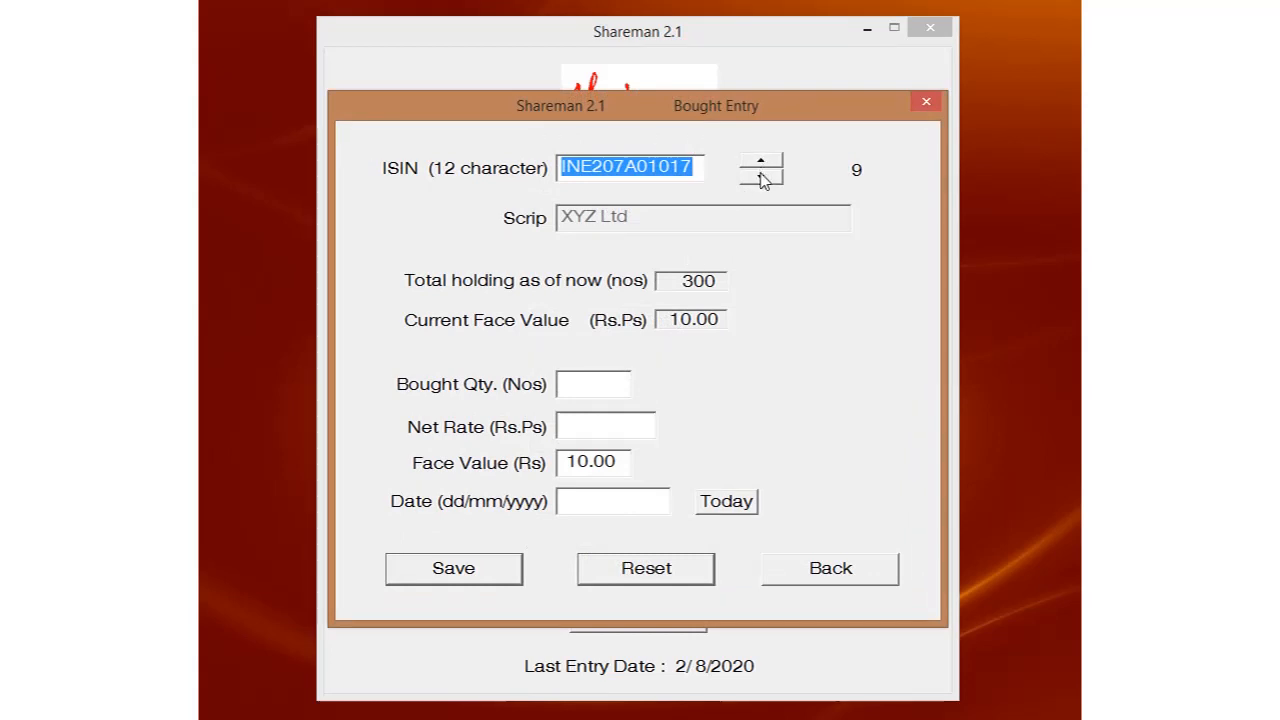
left_click(761, 178)
left_click(761, 178)
left_click(761, 178)
left_click(761, 178)
left_click(761, 178)
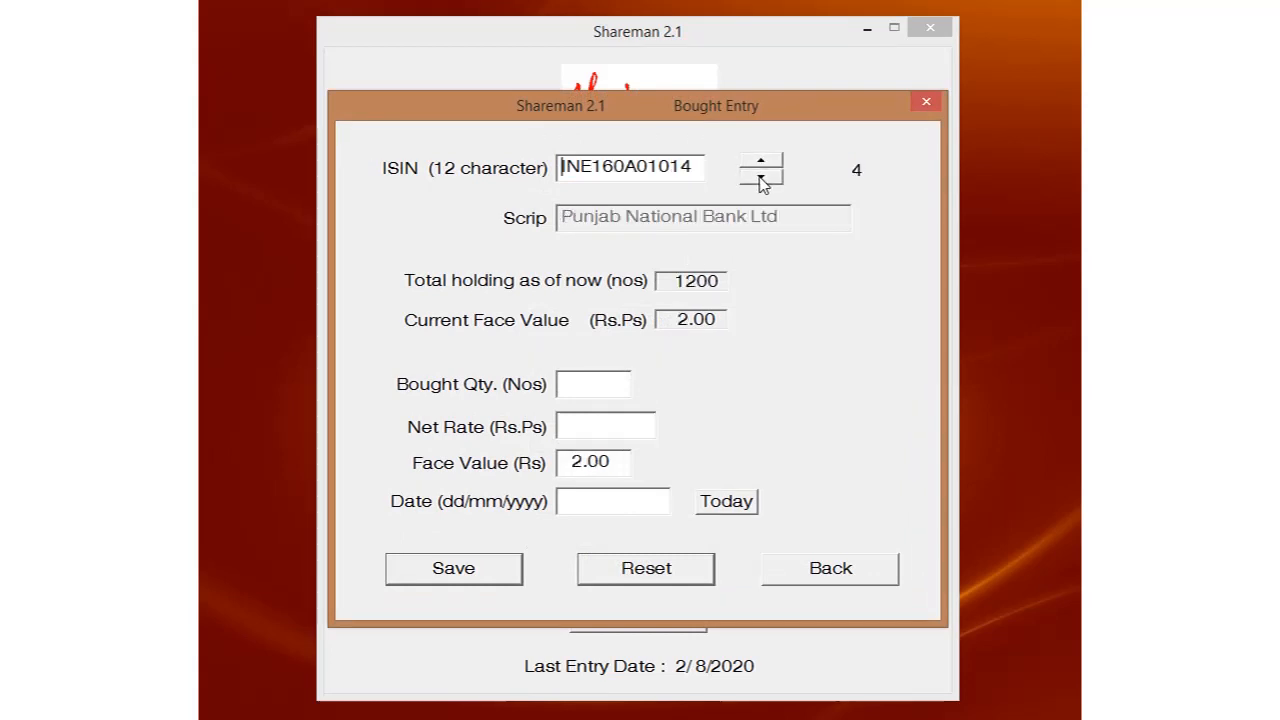
left_click(761, 178)
Record a purchase of 10 TCS Ltd. shares at net rate 1705.51 with today's date, and save it.
left_click(577, 381)
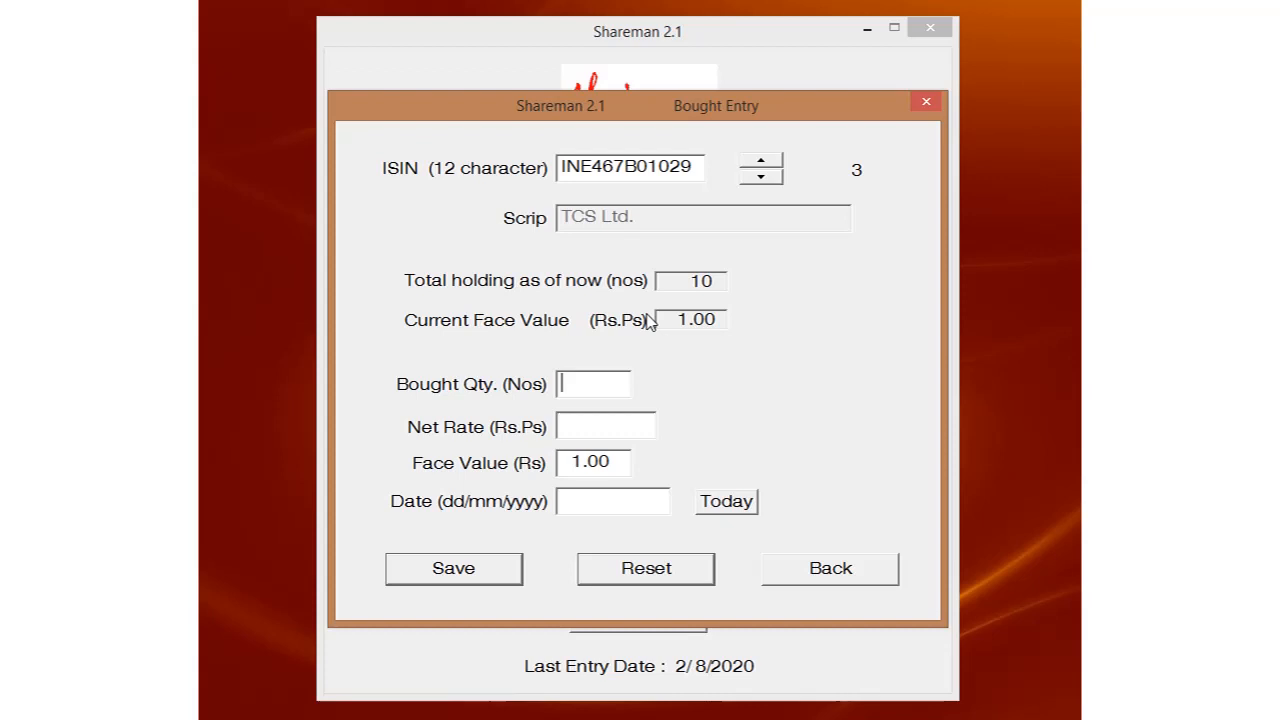
type("10")
type("170")
type("5.")
type("51")
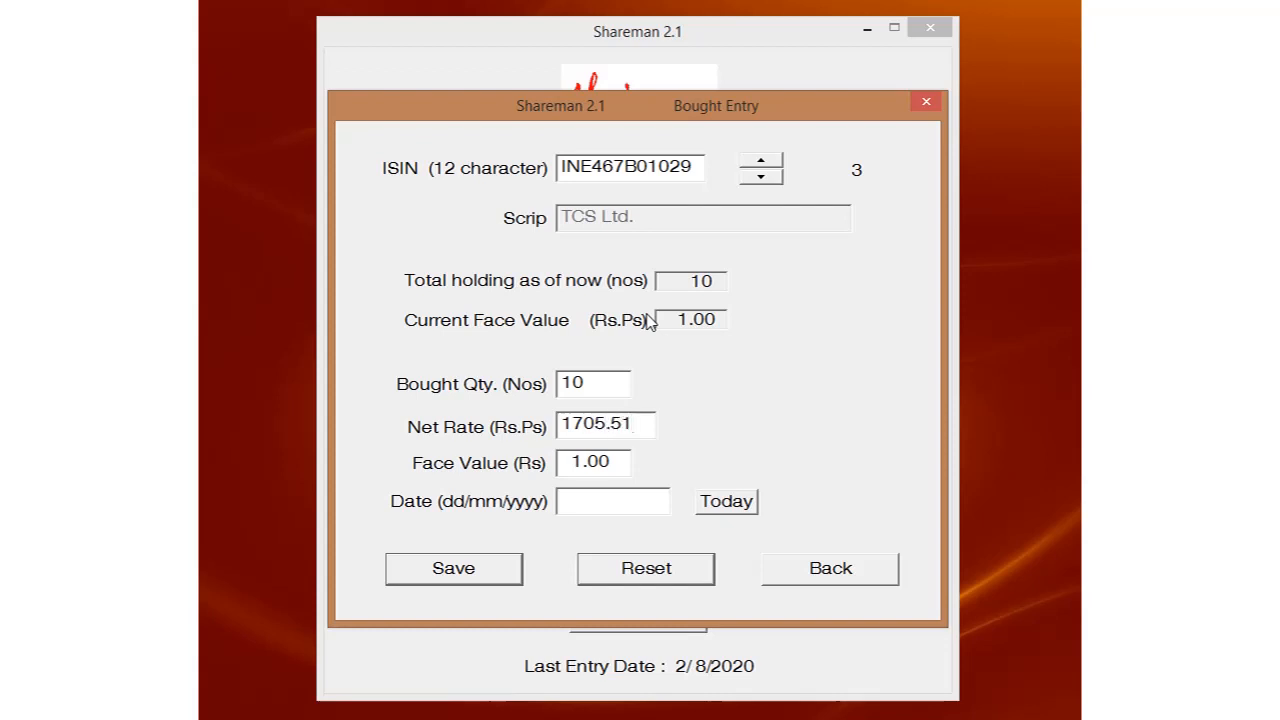
key("Tab")
key("Tab")
left_click(721, 505)
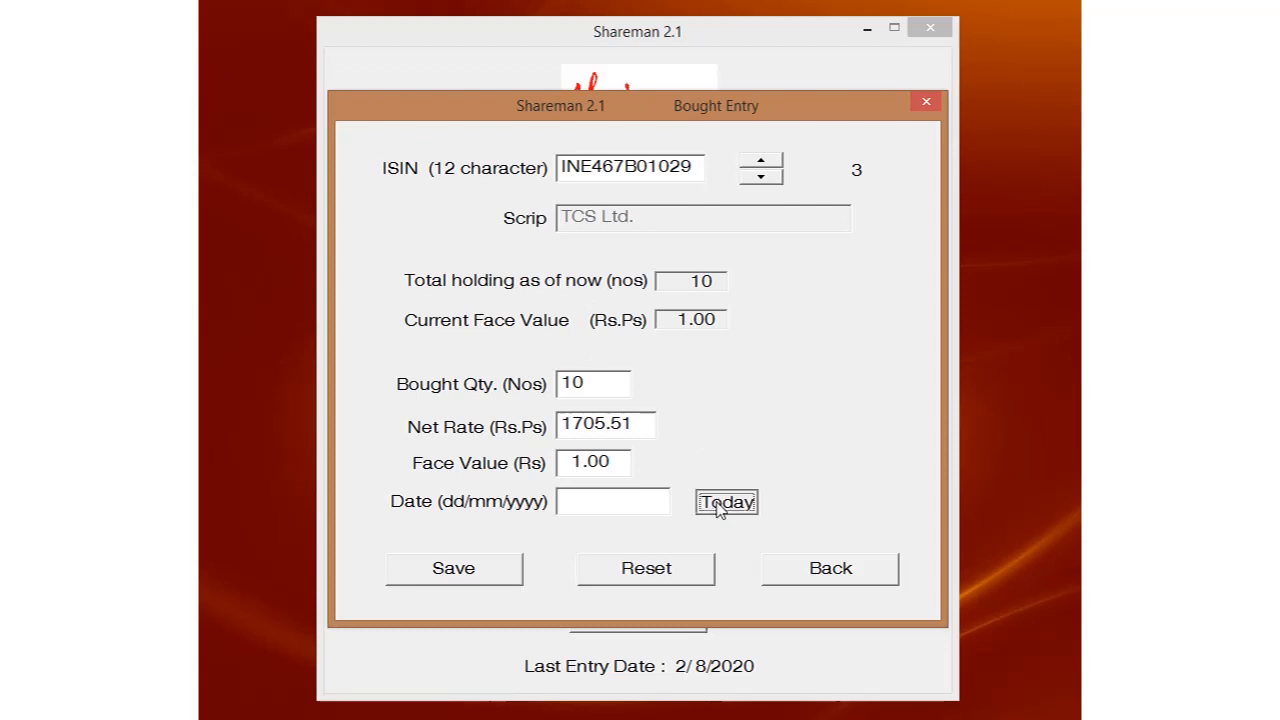
left_click(464, 577)
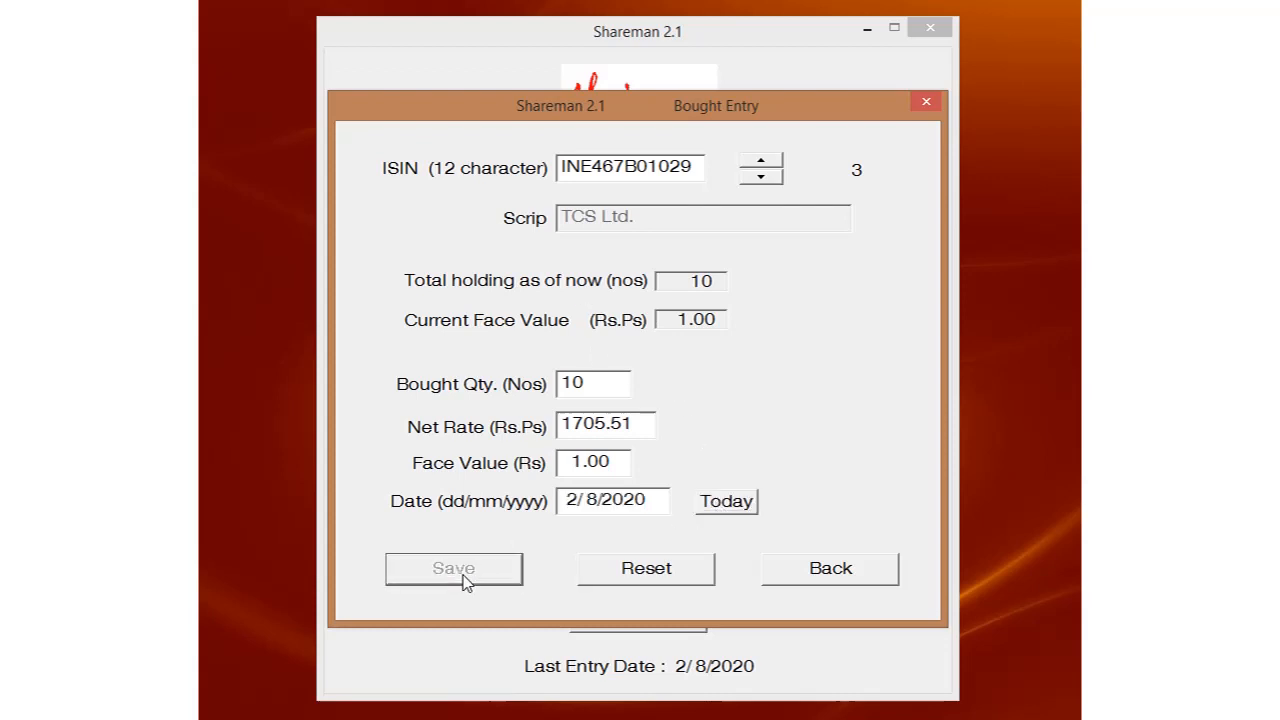
left_click(828, 572)
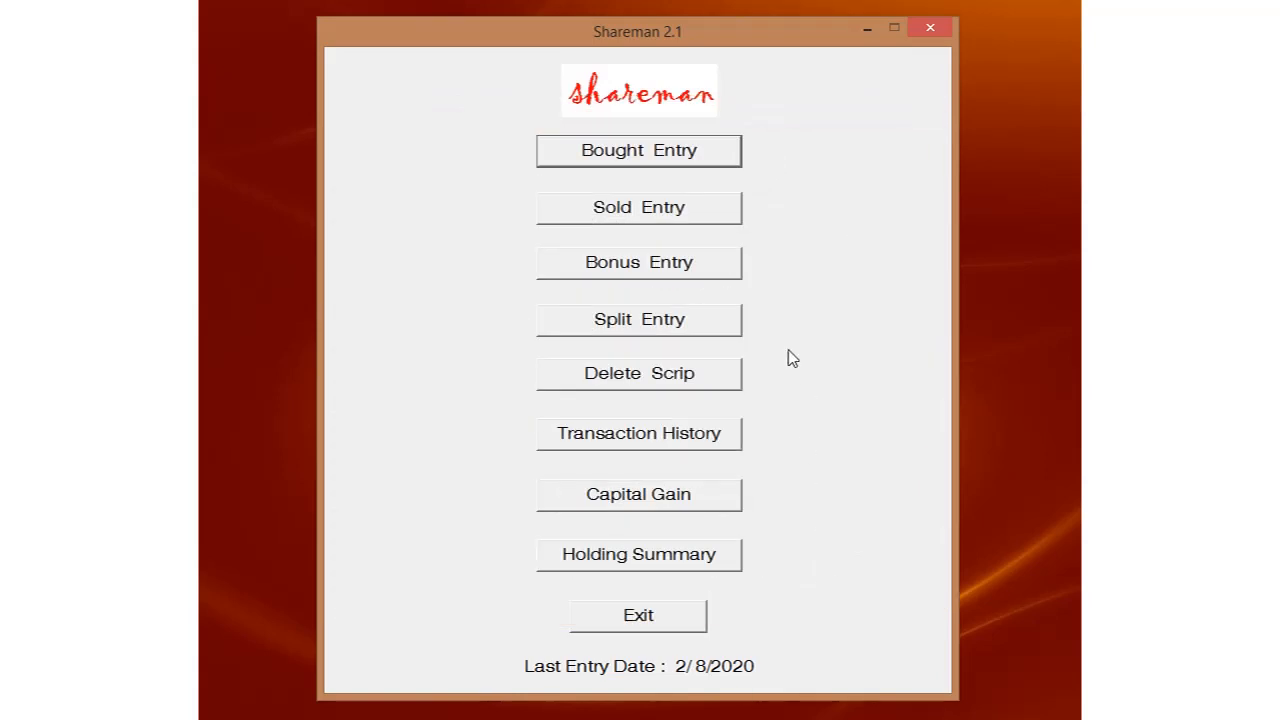
Start a sold entry and select the scrip XYZ Ltd.
left_click(647, 210)
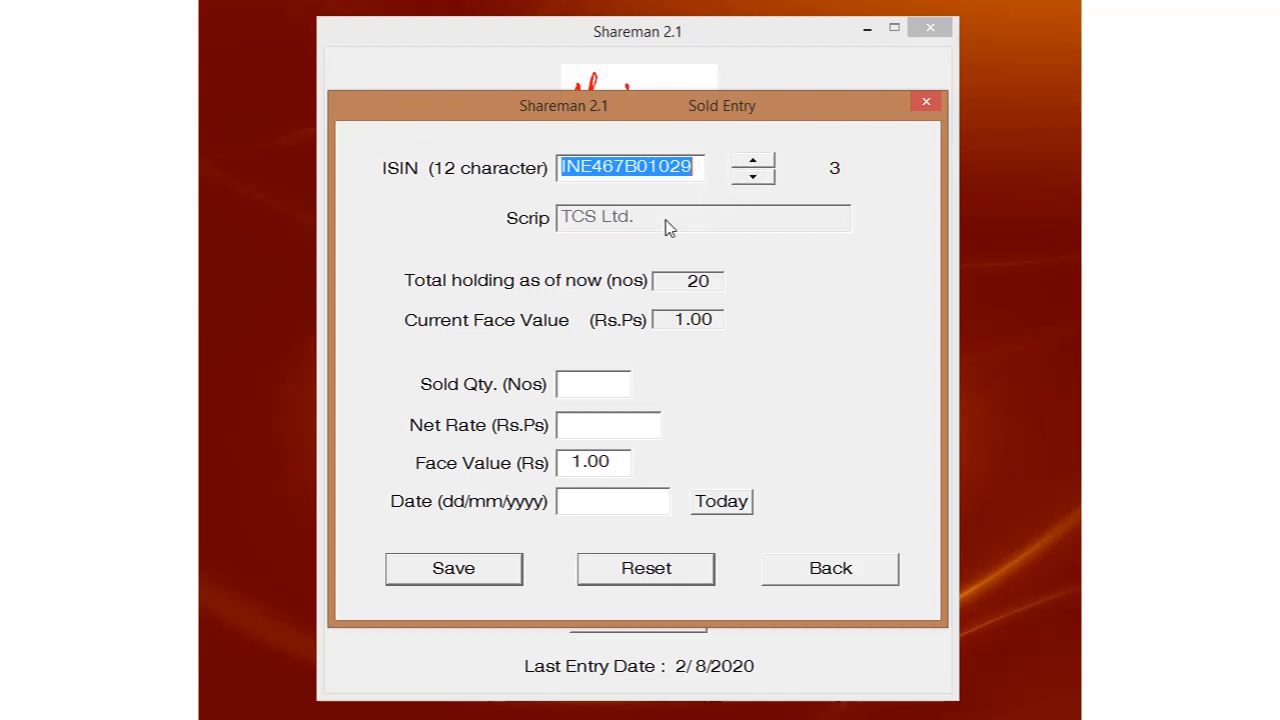
left_click(754, 164)
left_click(754, 164)
left_click(754, 164)
left_click(754, 164)
left_click(754, 164)
left_click(754, 164)
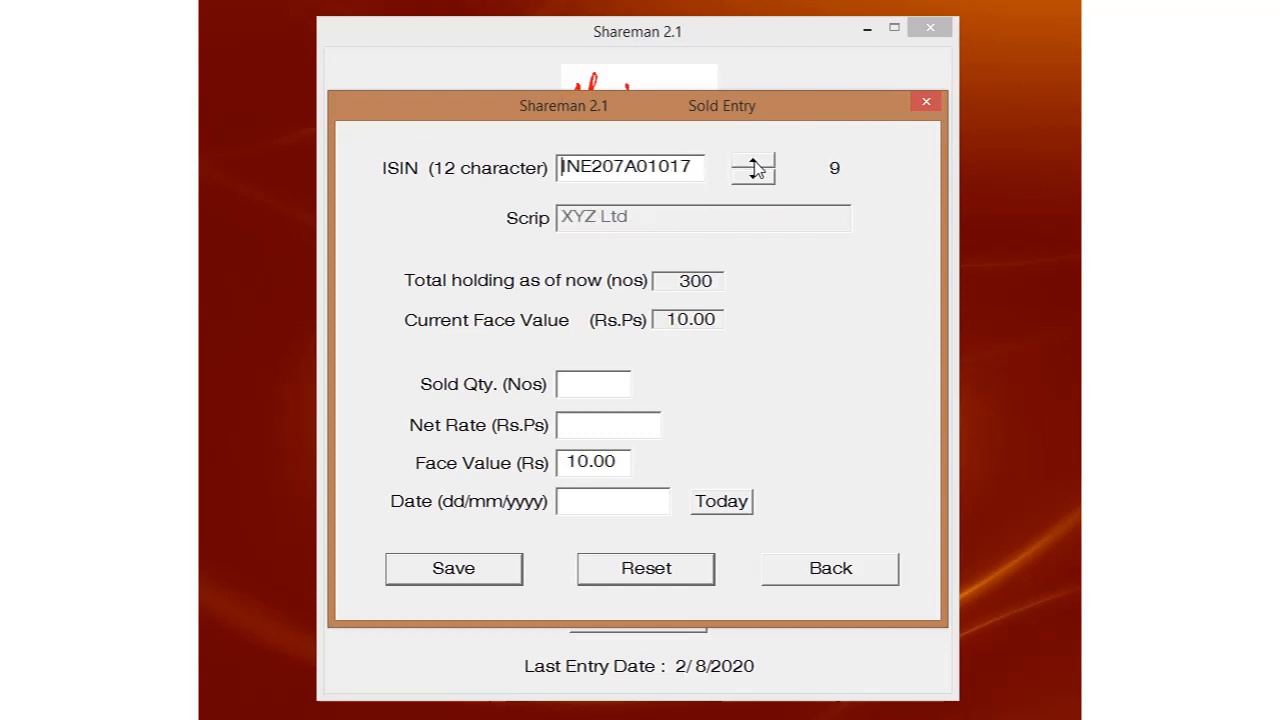
Record the sale of 100 XYZ Ltd shares at net rate 252.25 dated 20/12/2019, and save it.
left_click(586, 385)
type("100")
left_click(594, 429)
type("252")
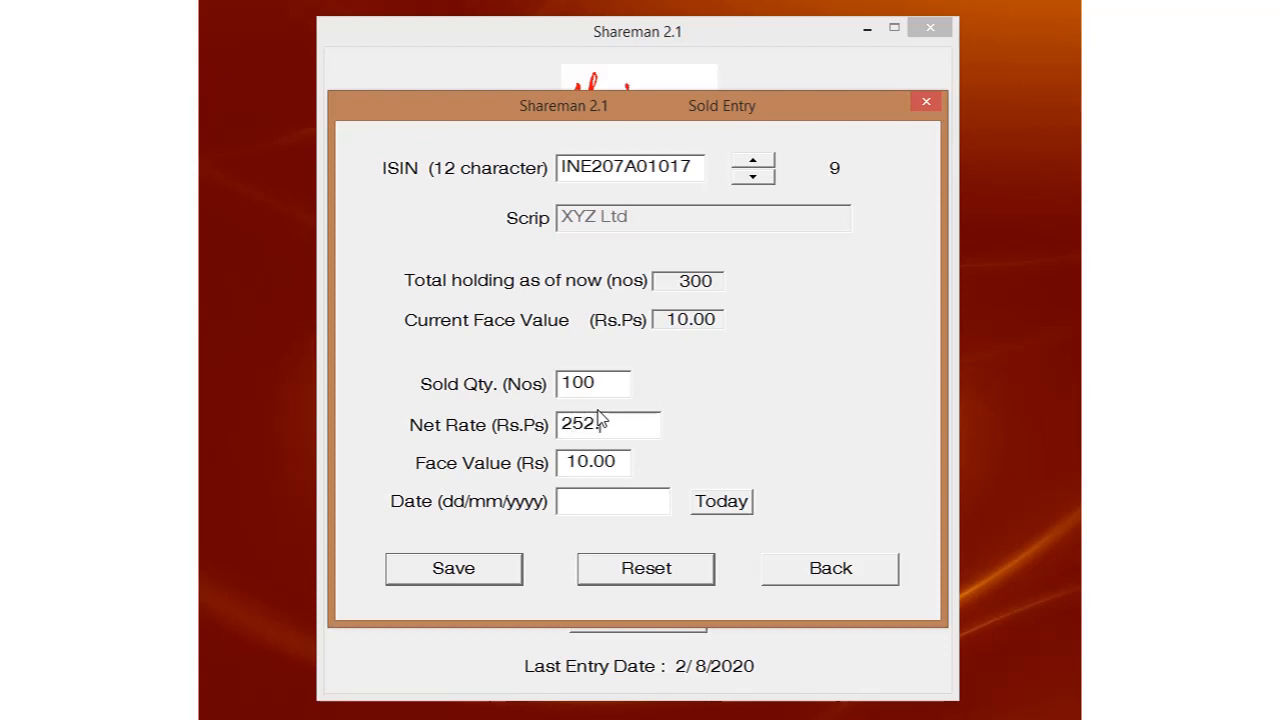
type(".25")
left_click(621, 502)
type("20/12")
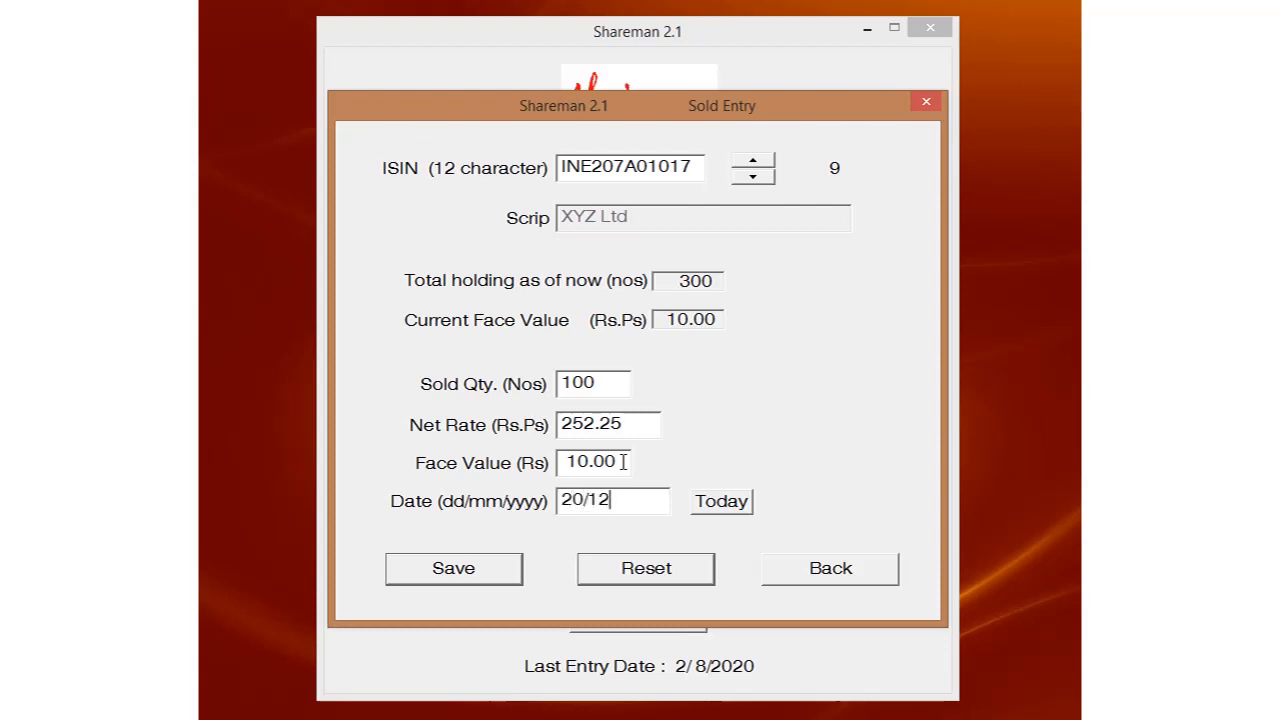
type("/2019")
left_click(478, 569)
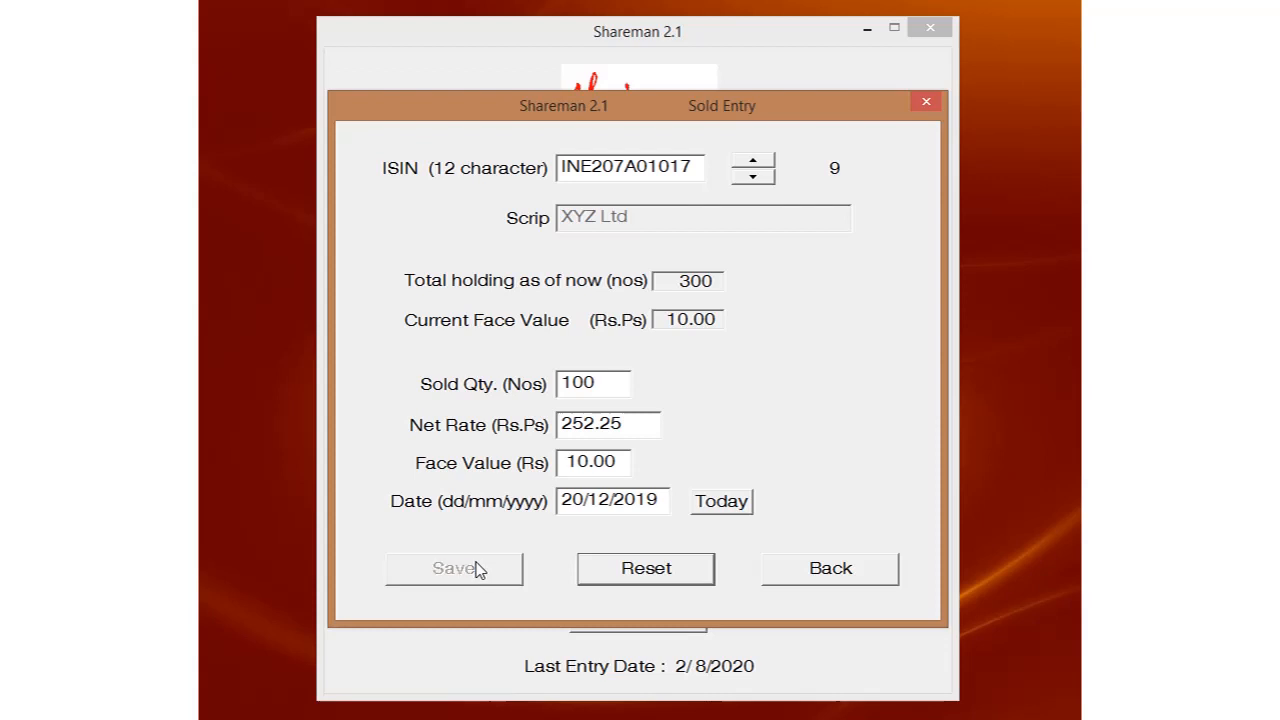
left_click(834, 574)
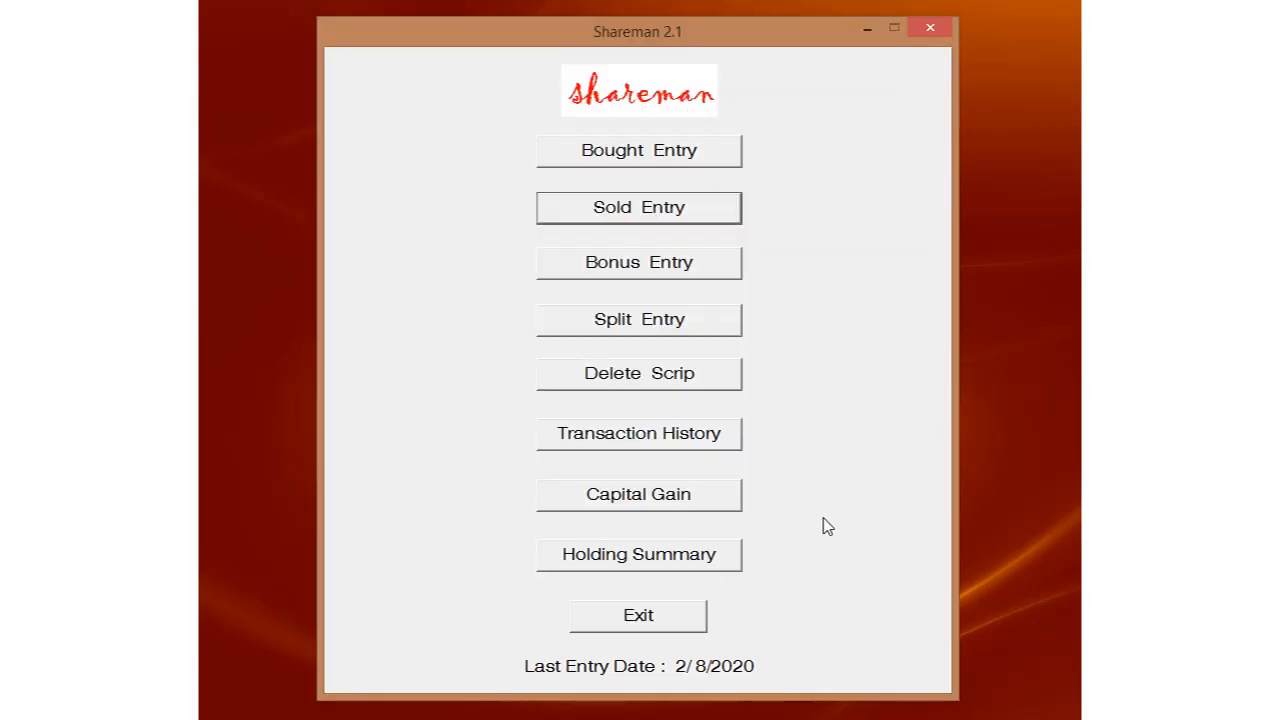
List the XYZ Ltd transaction history to review the purchase and sale, and close it.
left_click(665, 441)
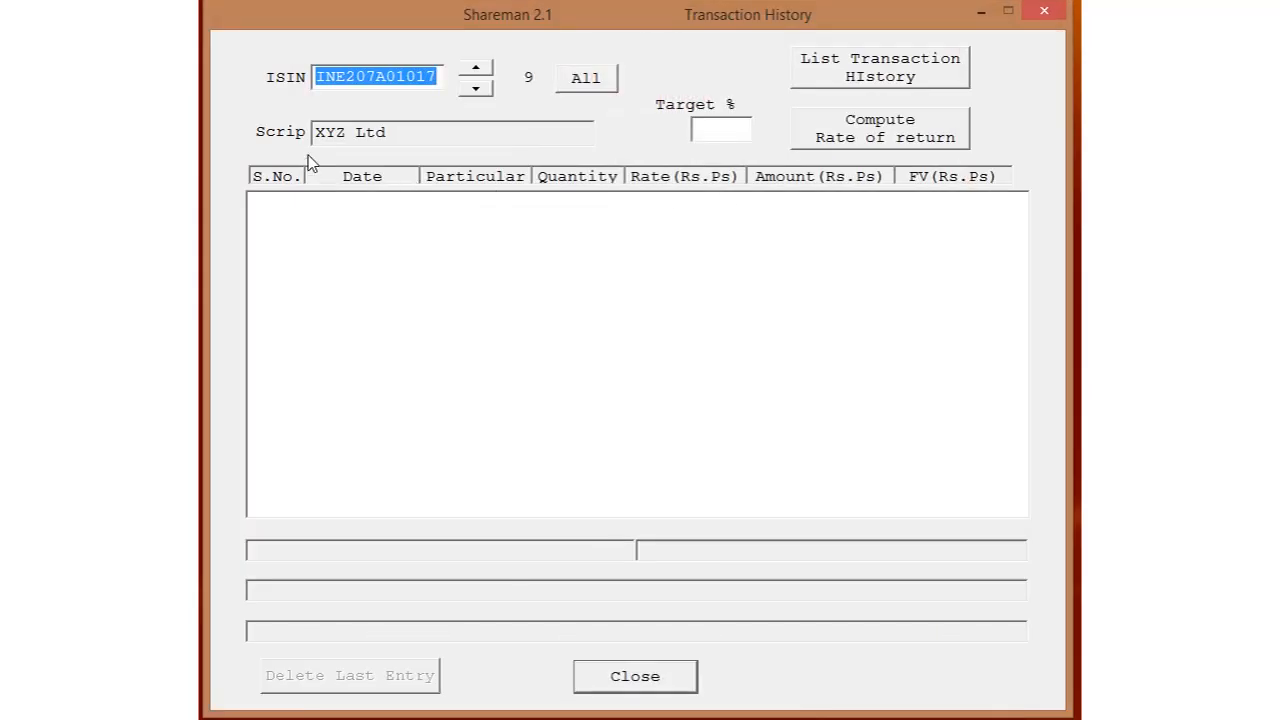
left_click(861, 78)
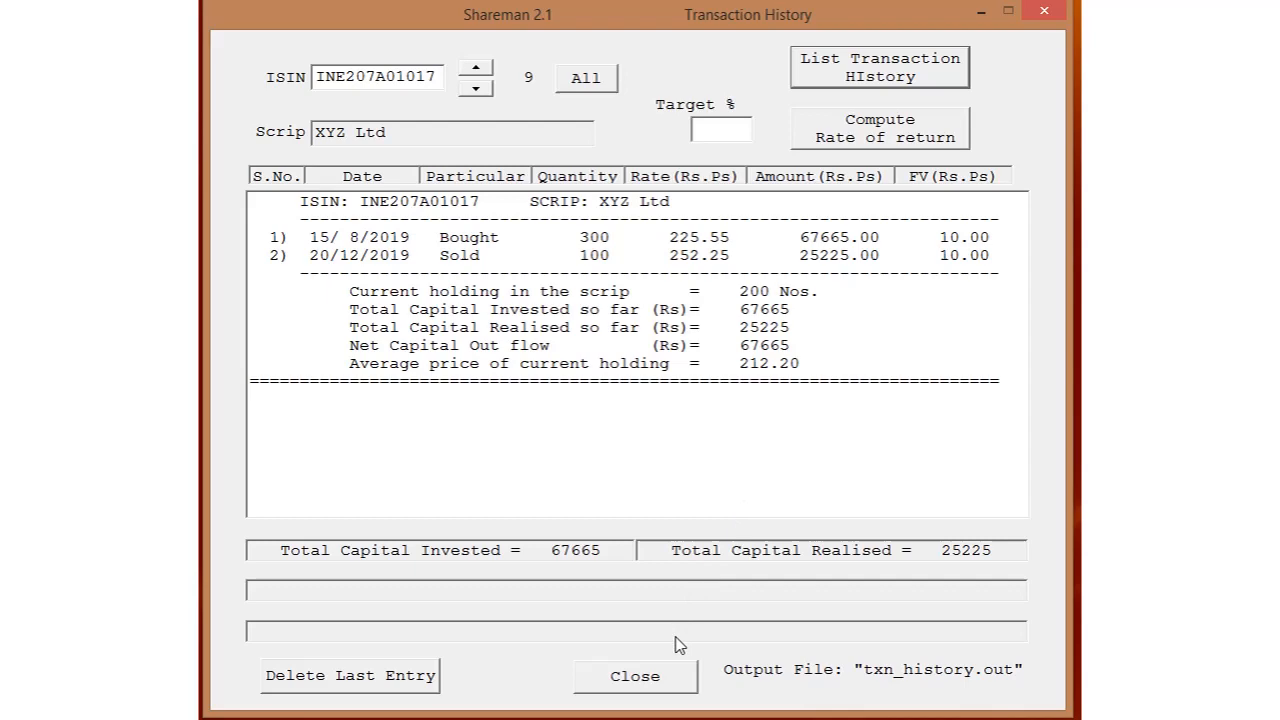
left_click(660, 690)
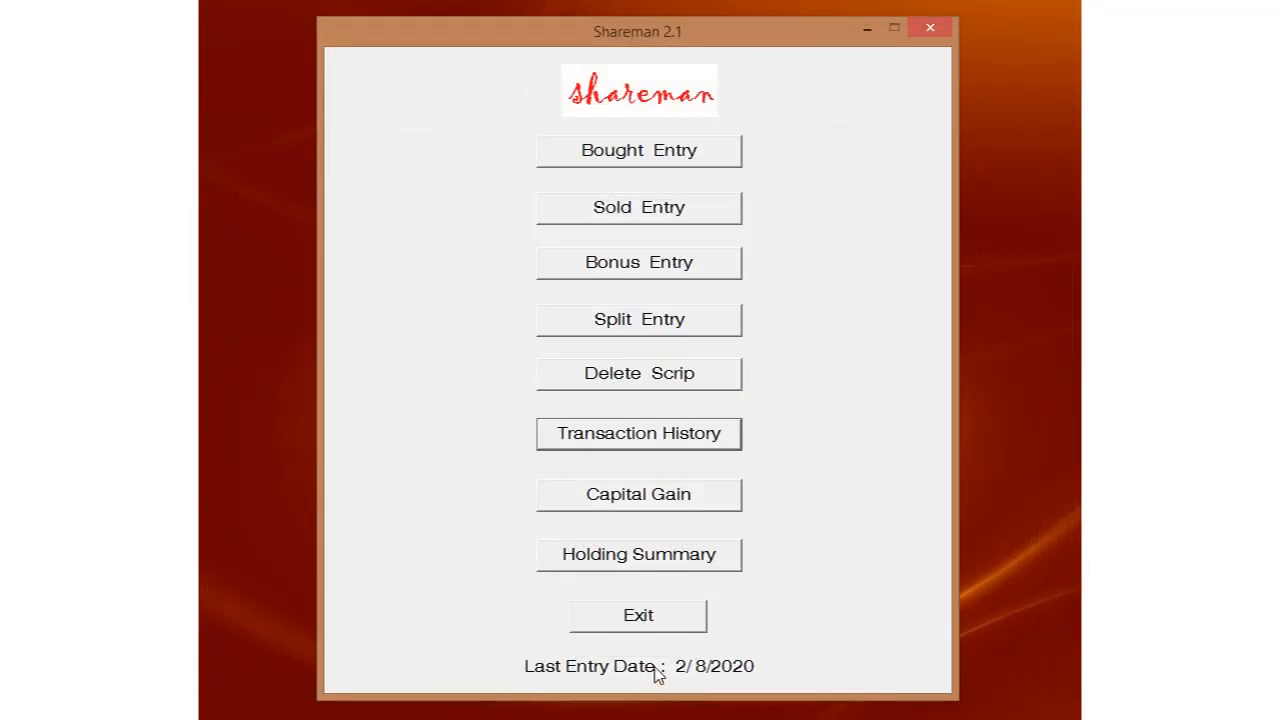
Record a bonus entry of 100 XYZ Ltd shares dated 10/02/2020, and save it.
left_click(634, 268)
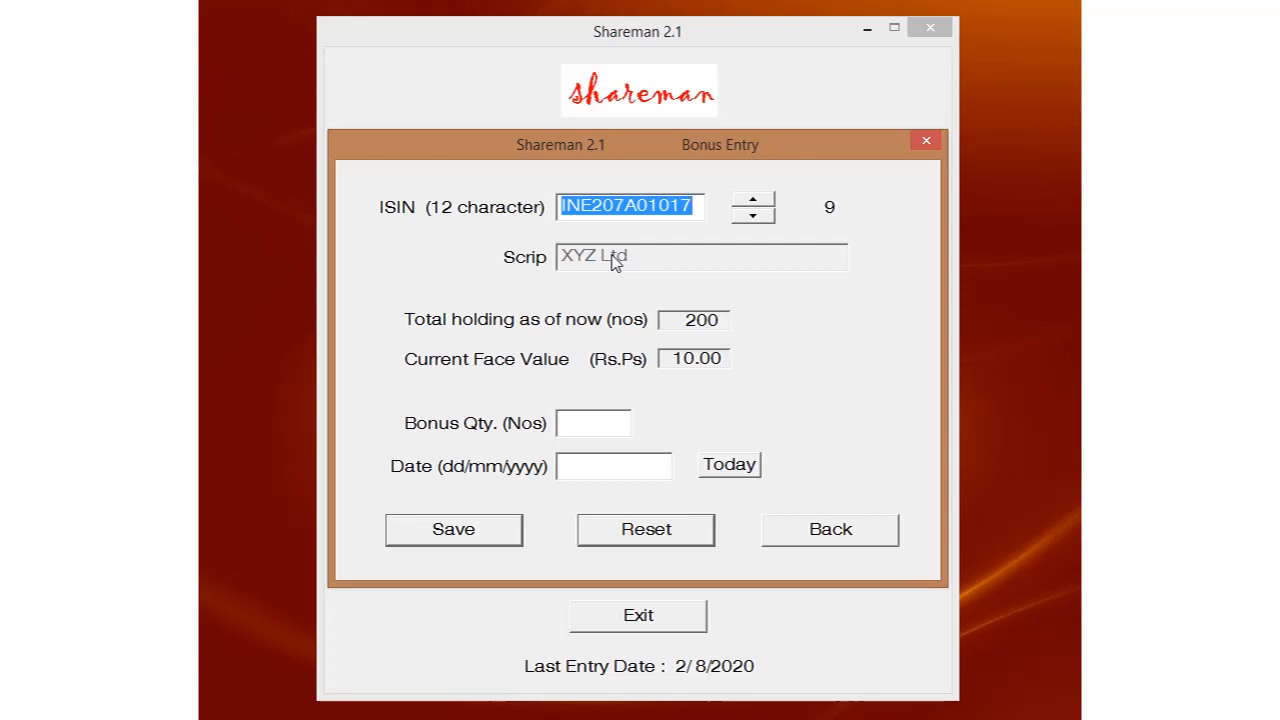
left_click(576, 427)
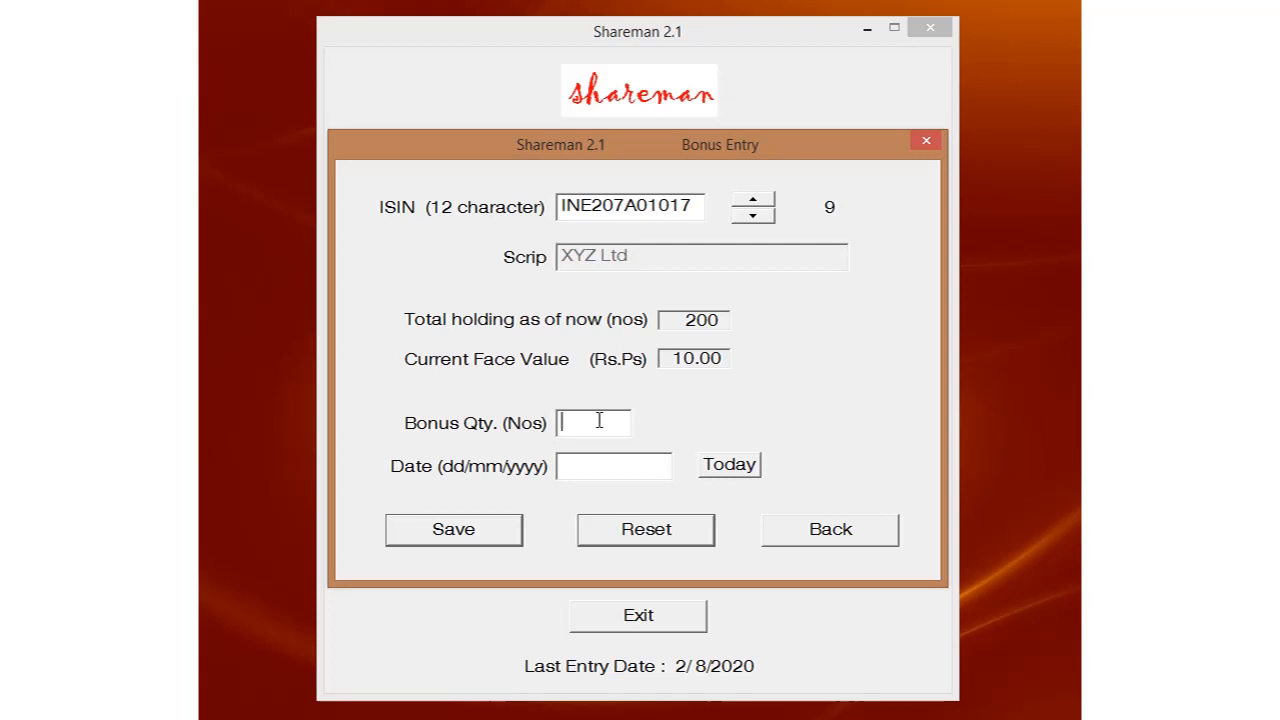
type("100")
key("Tab")
type("10/02/")
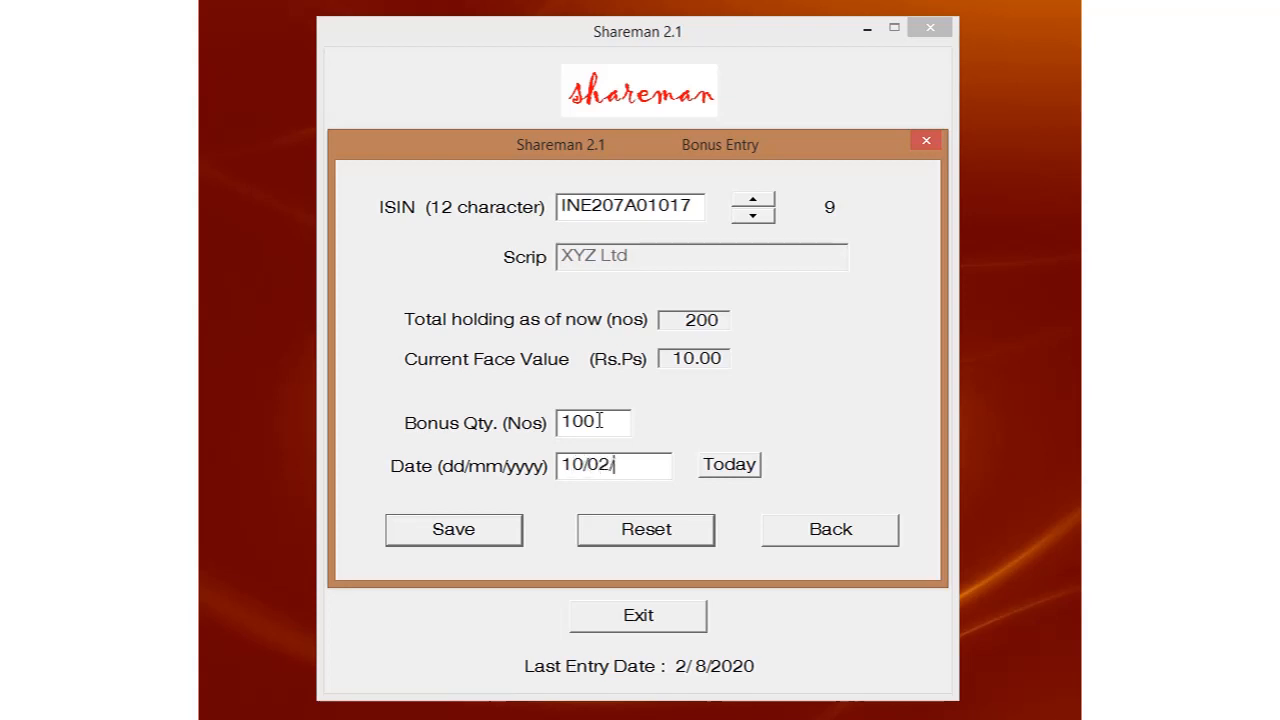
type("2020")
left_click(492, 534)
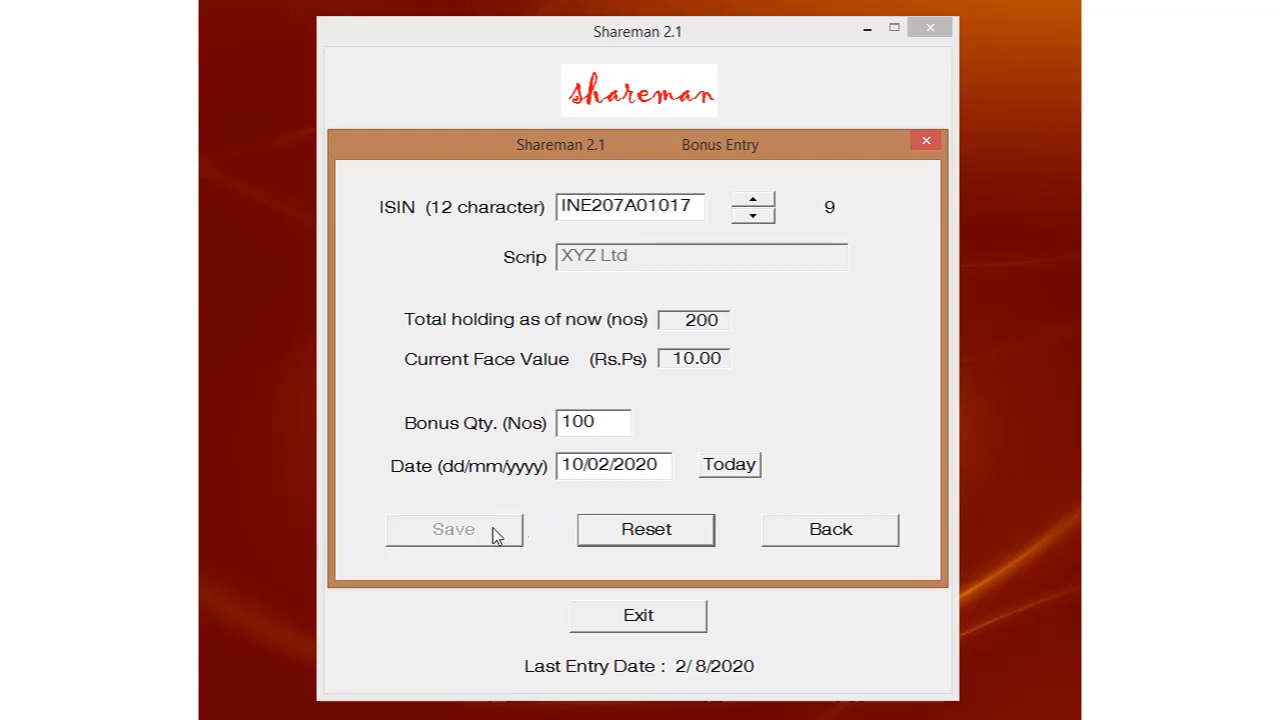
left_click(848, 533)
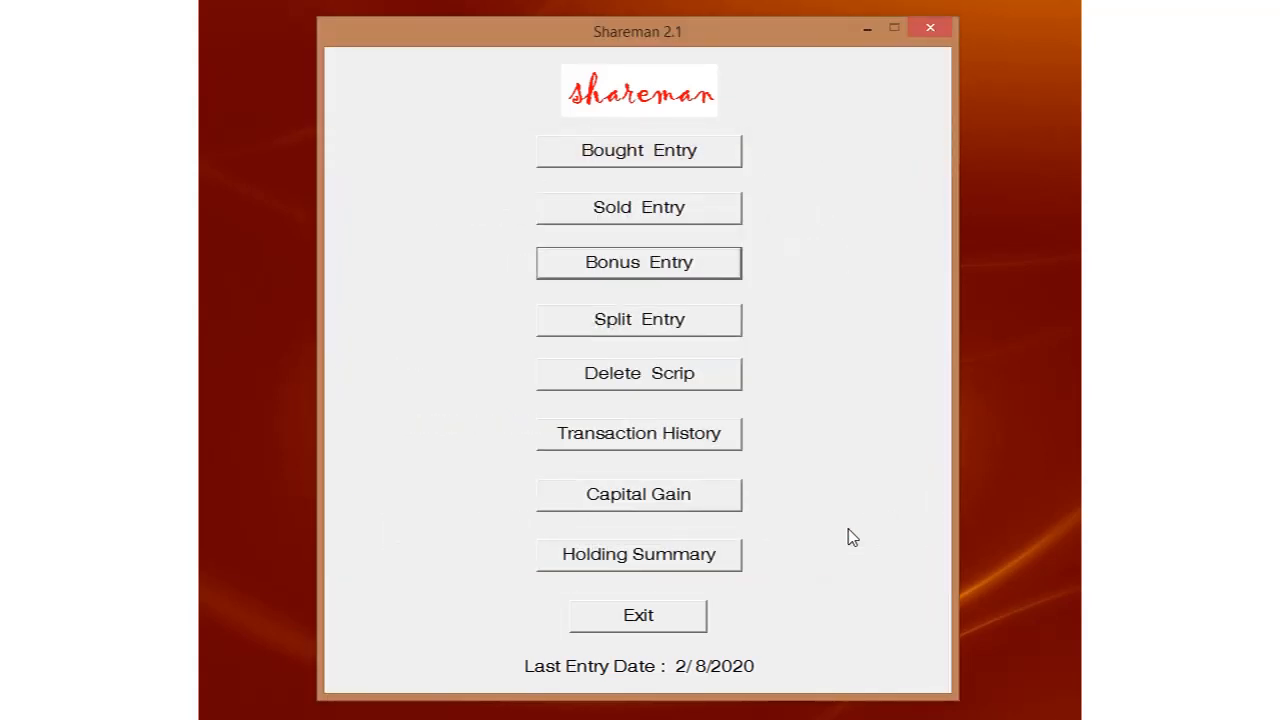
List the XYZ Ltd transaction history to review the bonus entry and holding figures, and close it.
left_click(667, 446)
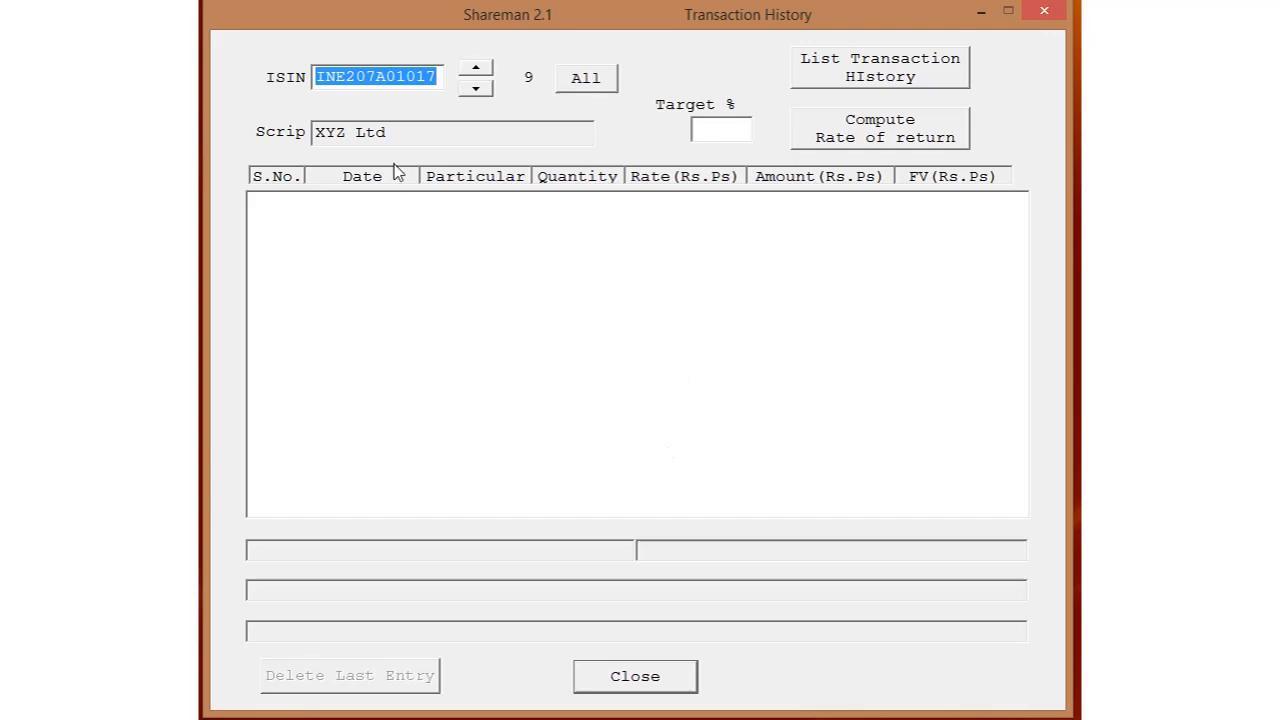
left_click(888, 78)
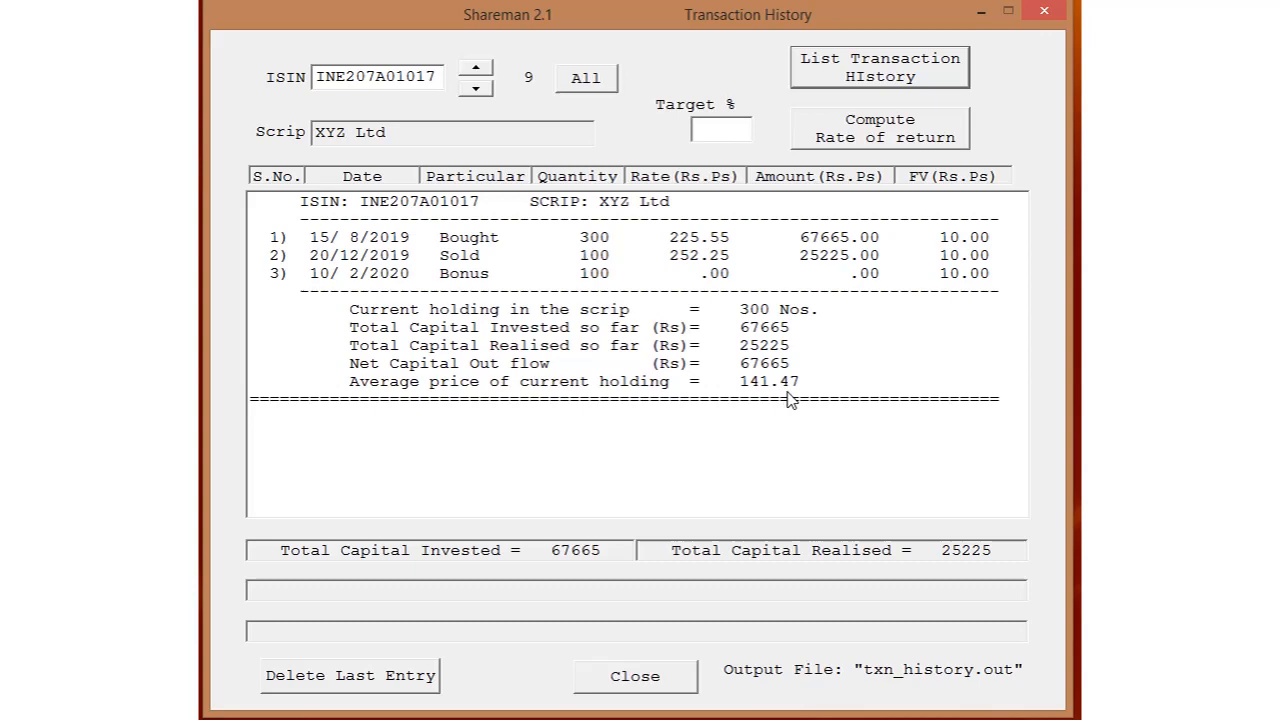
left_click(665, 683)
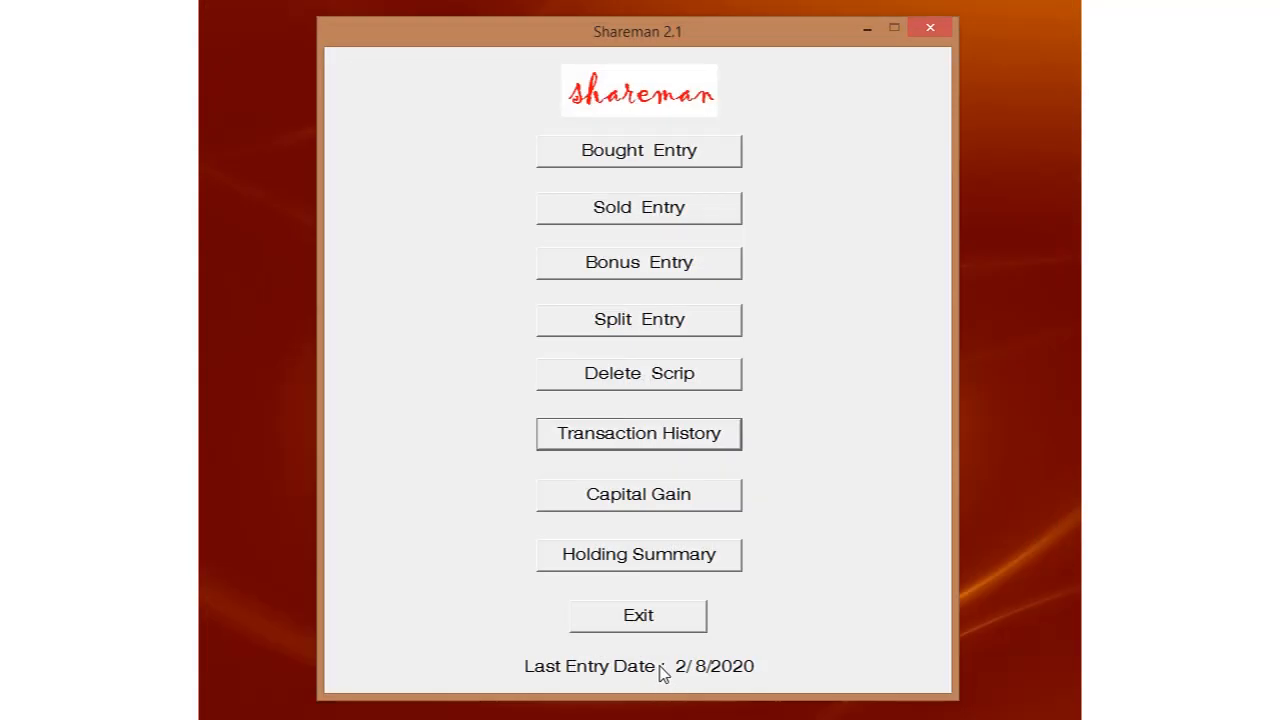
Record a split entry for XYZ Ltd with face value 5 after split, dated 01/06/2020, and save it.
left_click(643, 322)
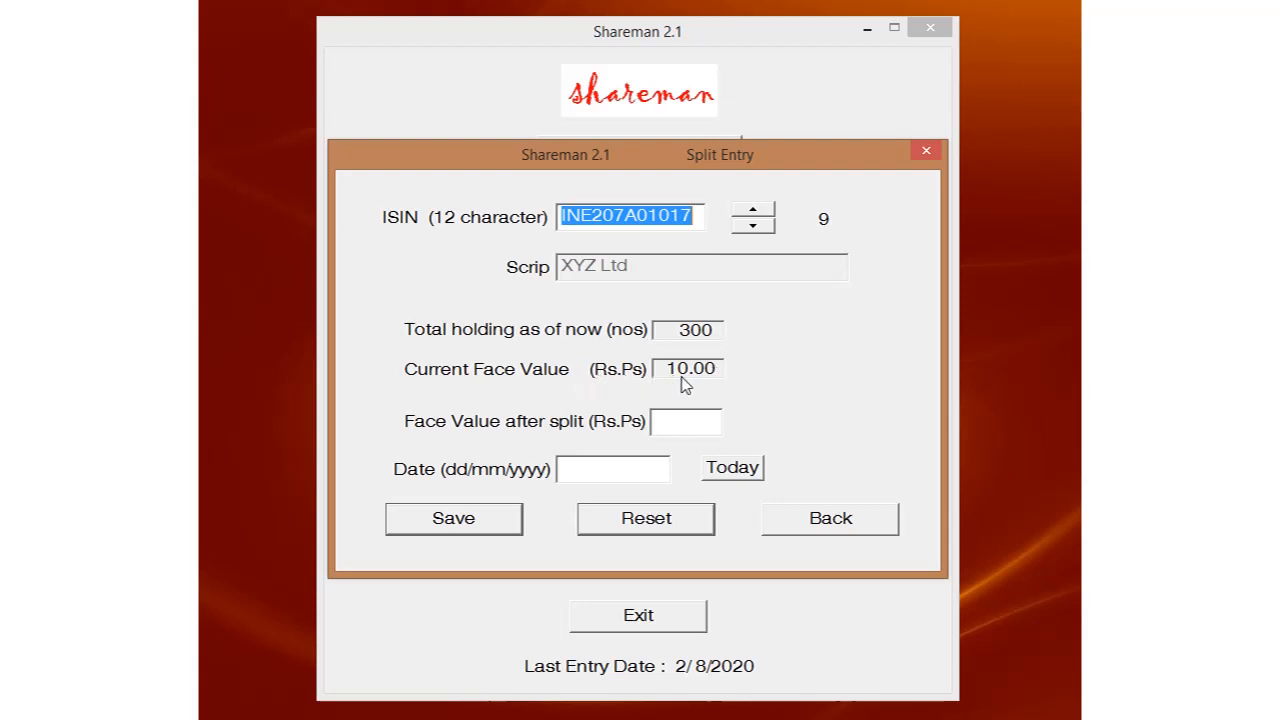
left_click(665, 425)
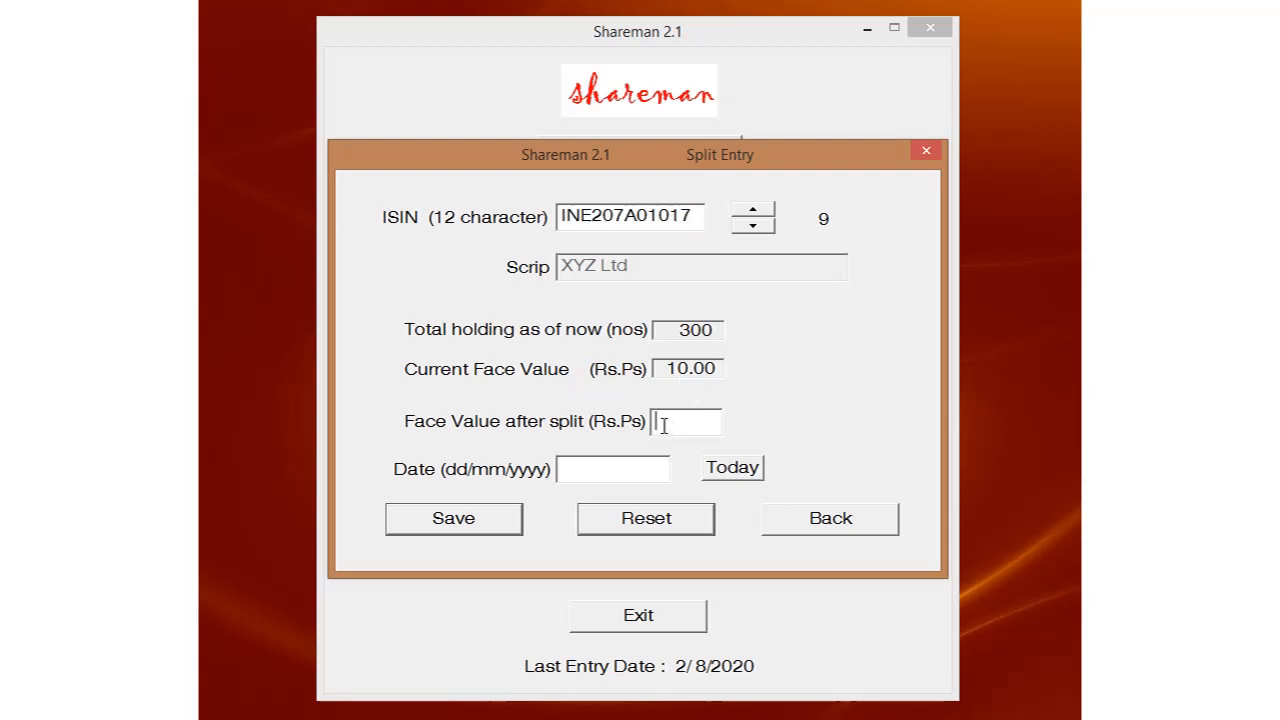
type("5")
left_click(568, 471)
type("01/06/2020")
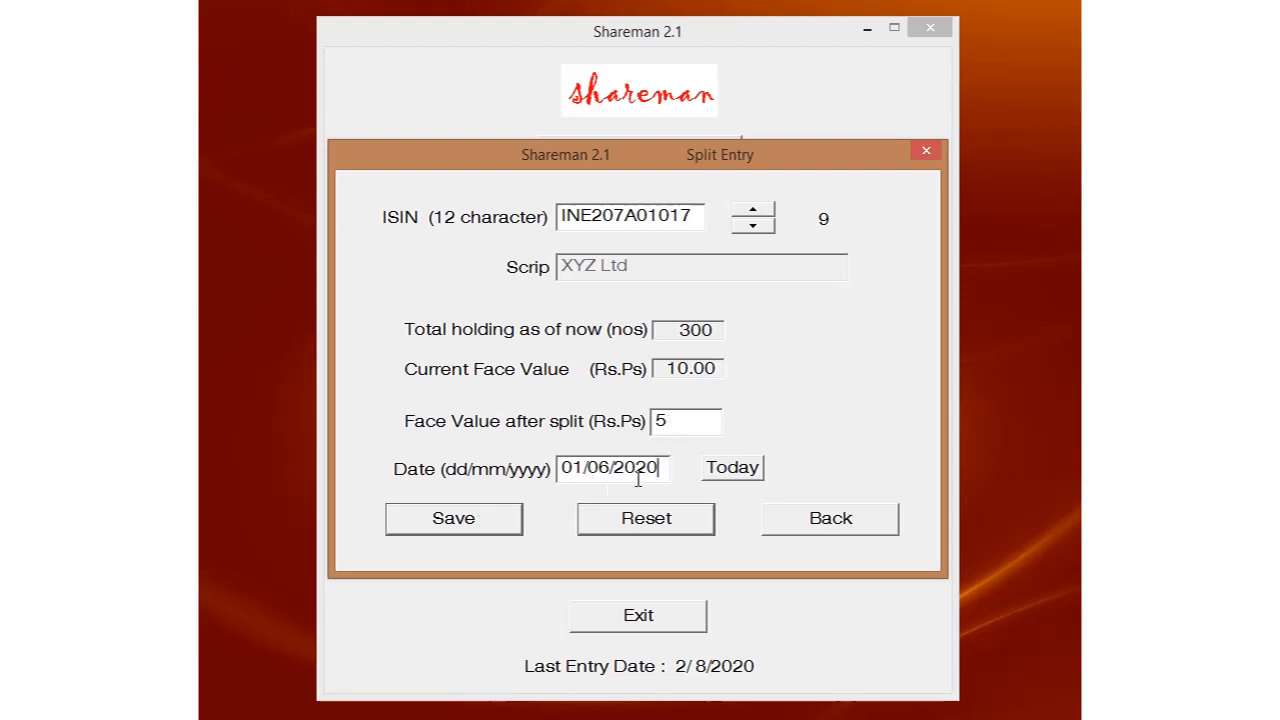
left_click(488, 529)
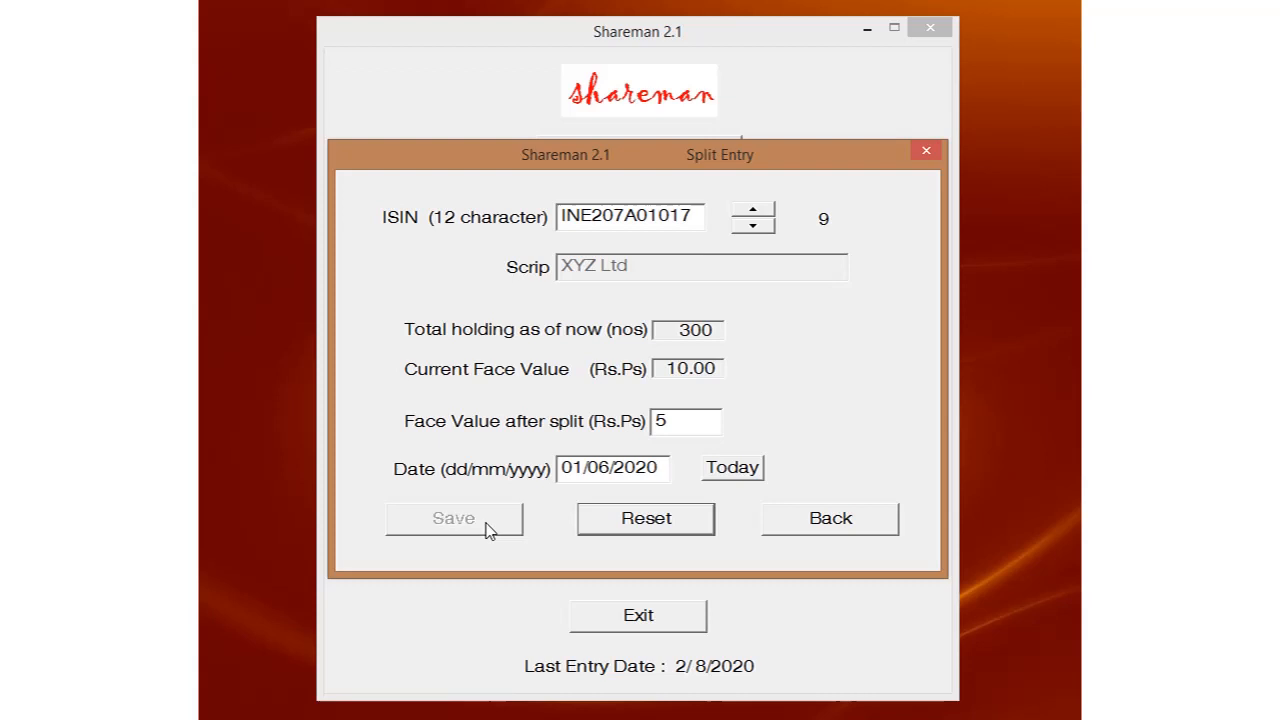
left_click(857, 521)
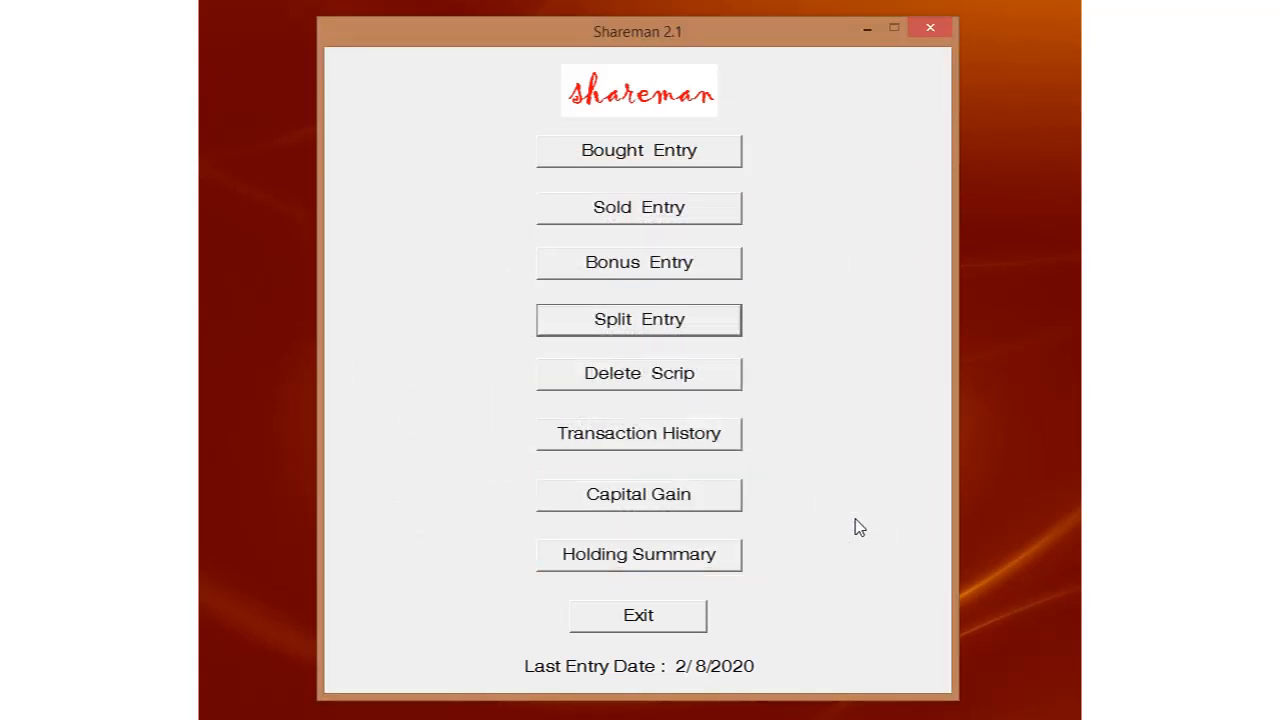
List the XYZ Ltd transaction history to check the split entry and average holding price, and close it.
left_click(657, 438)
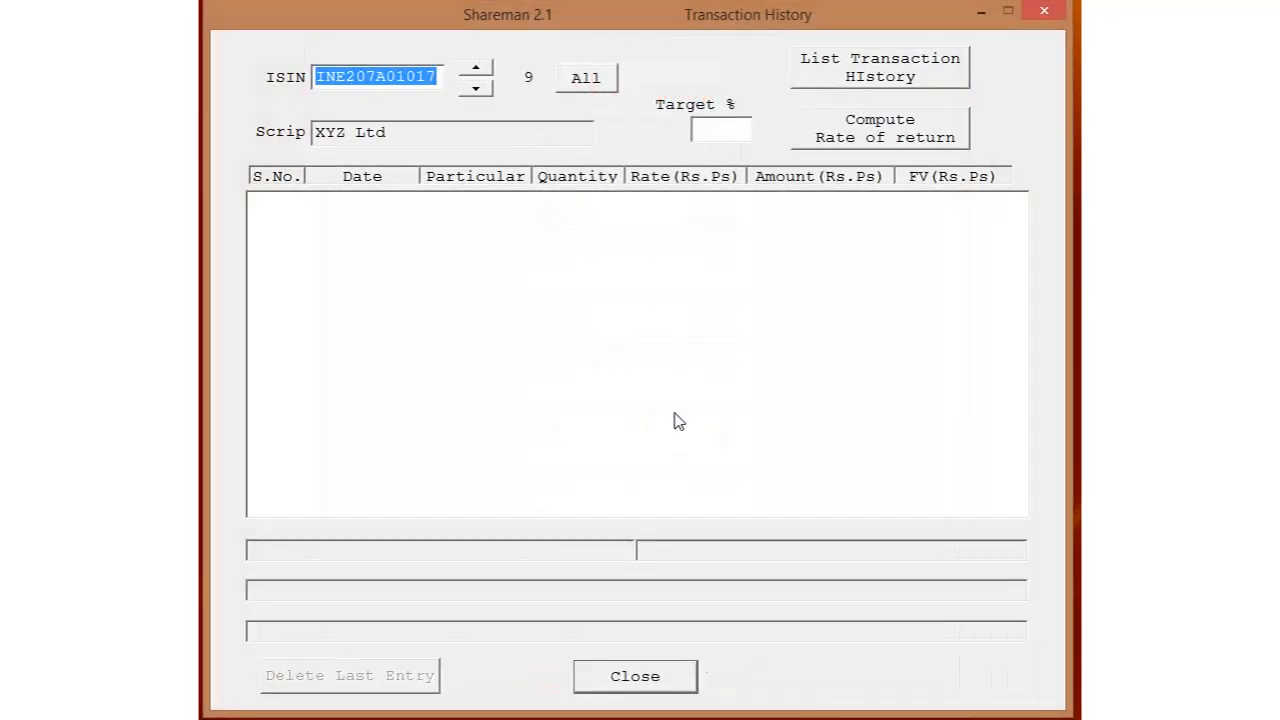
left_click(877, 79)
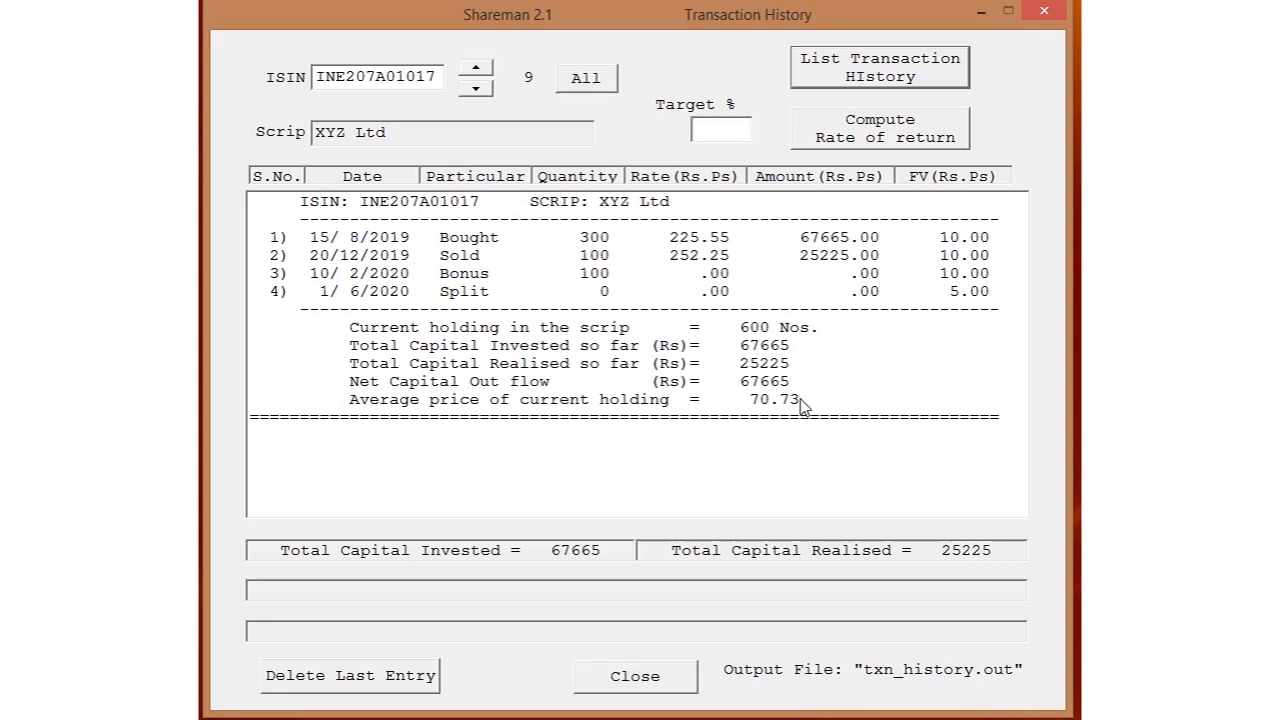
left_click(650, 677)
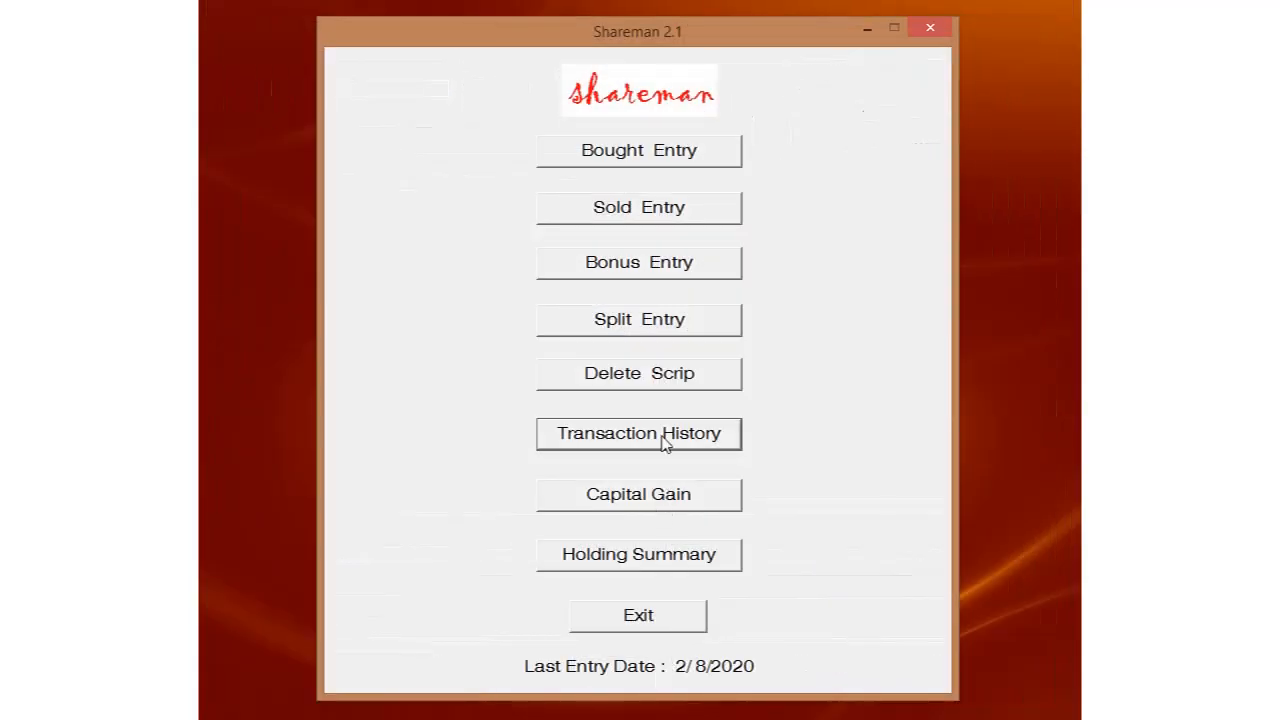
Start deleting the scrip XYZ Ltd, decline the deletion confirmation, and return to the main window.
left_click(651, 382)
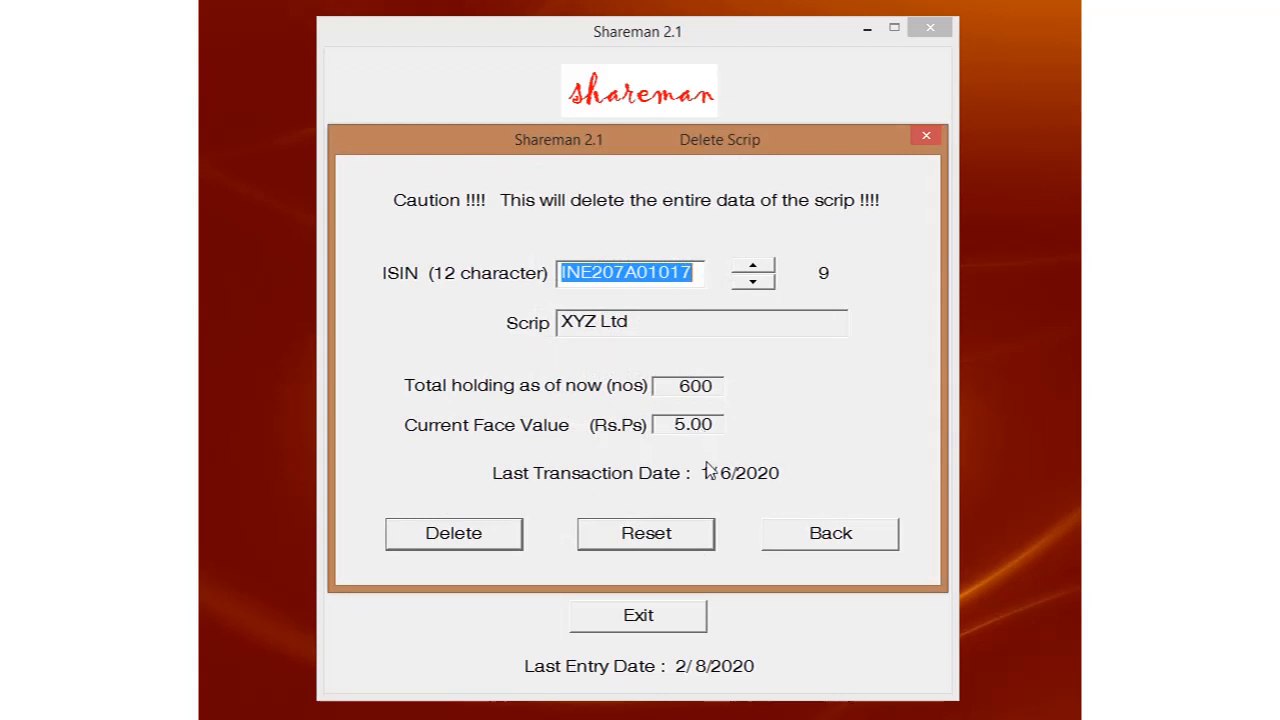
left_click(476, 541)
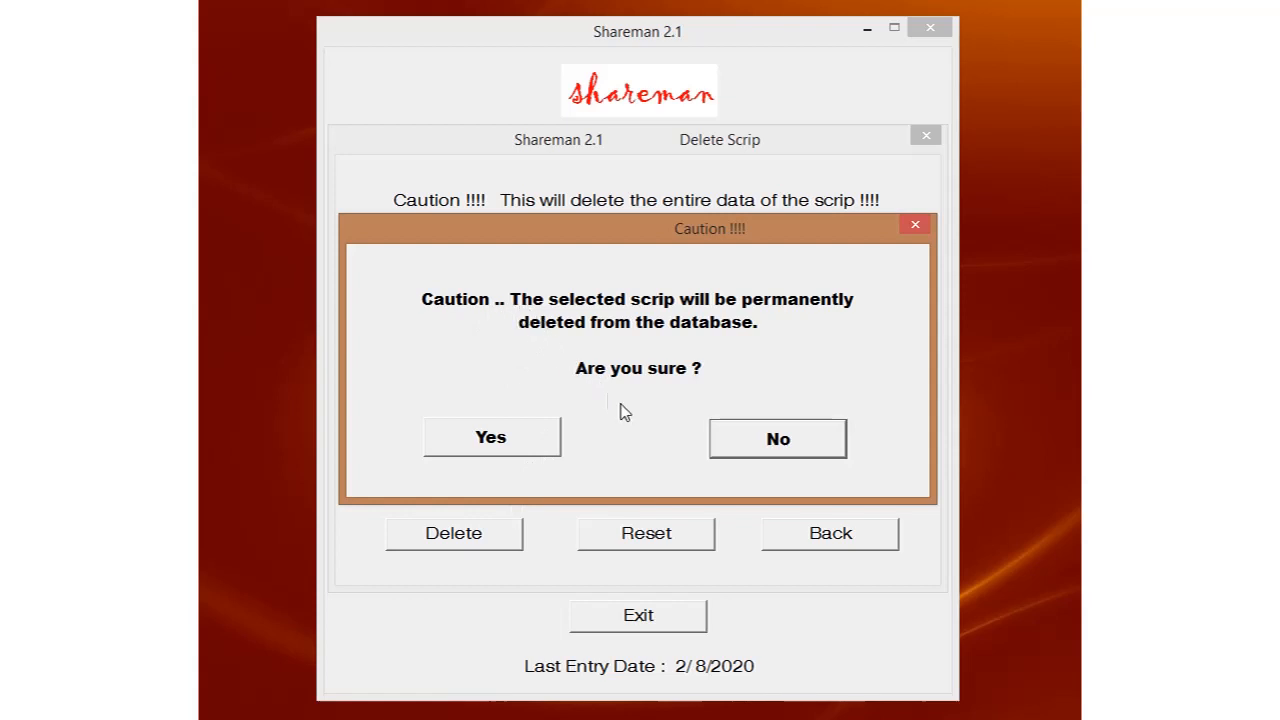
left_click(785, 440)
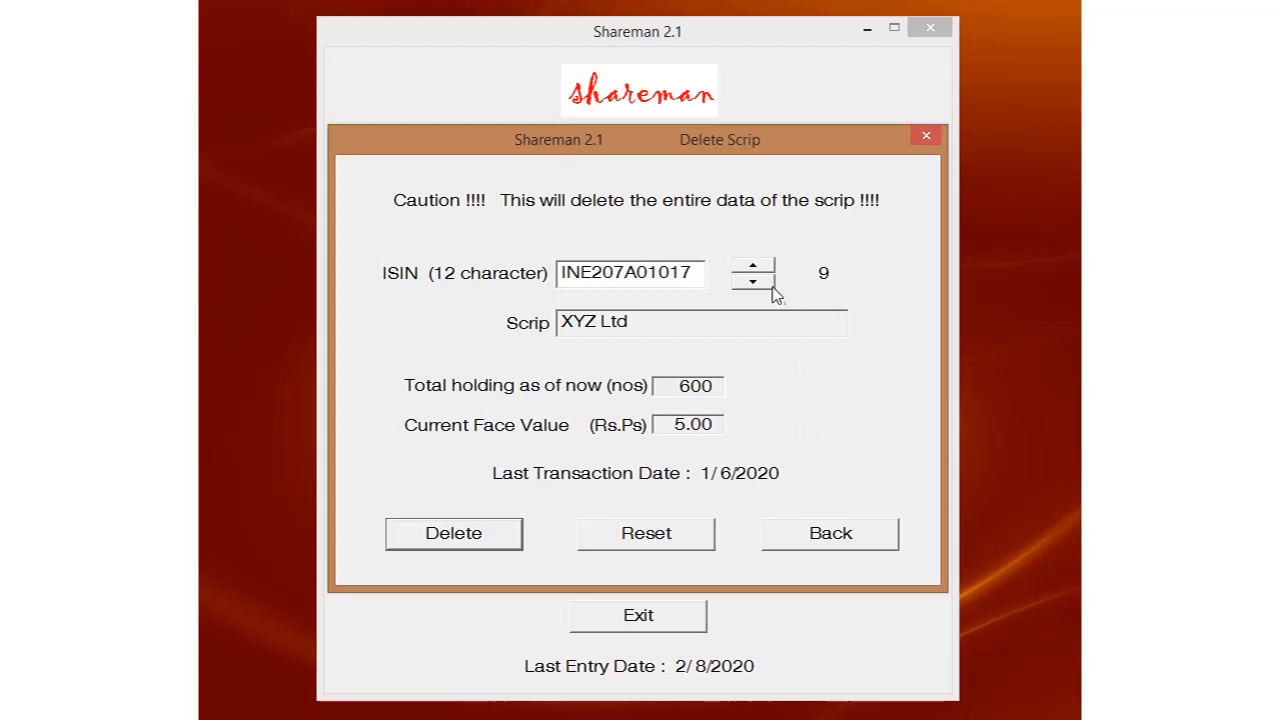
left_click(842, 535)
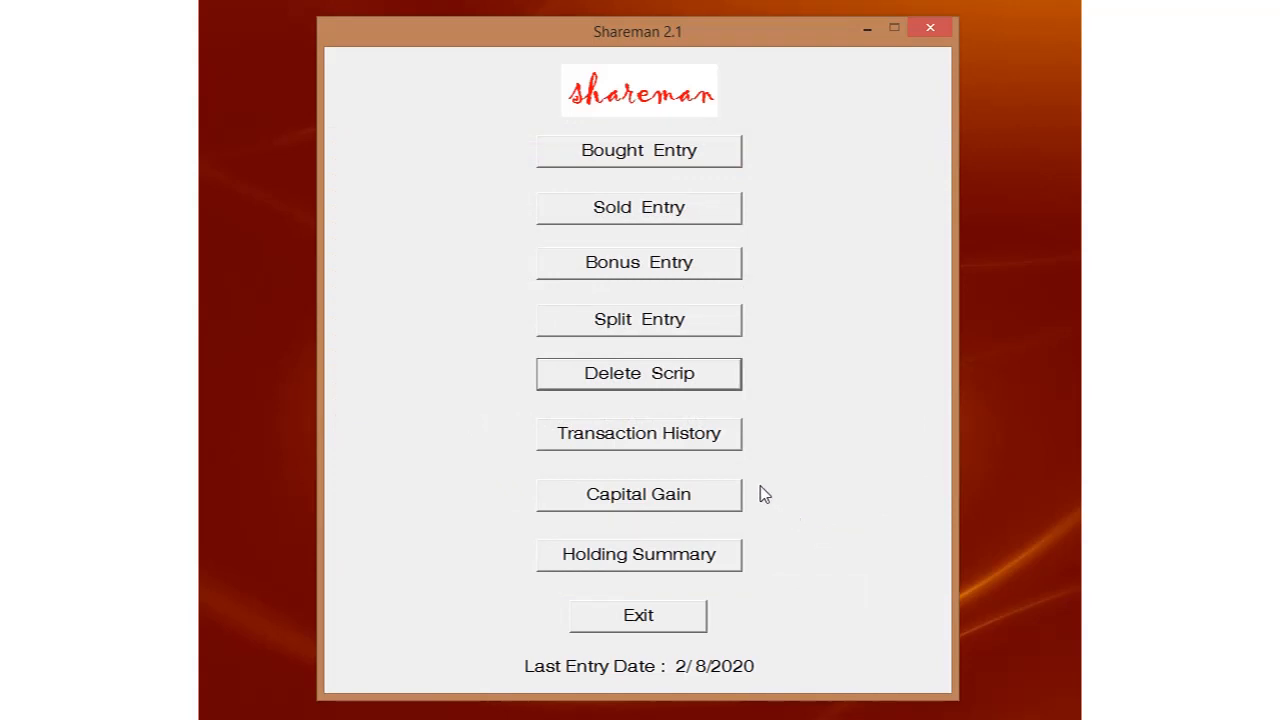
Open the transaction history and browse through the recorded scrips.
left_click(643, 437)
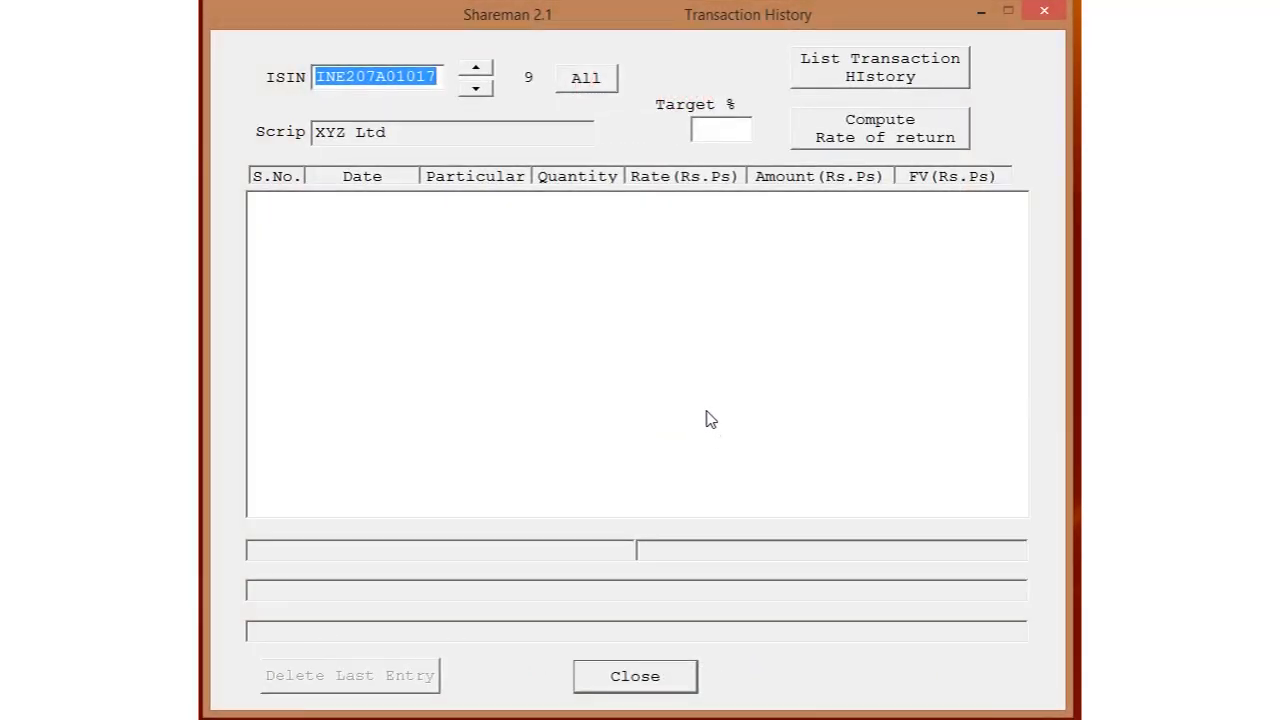
left_click(476, 67)
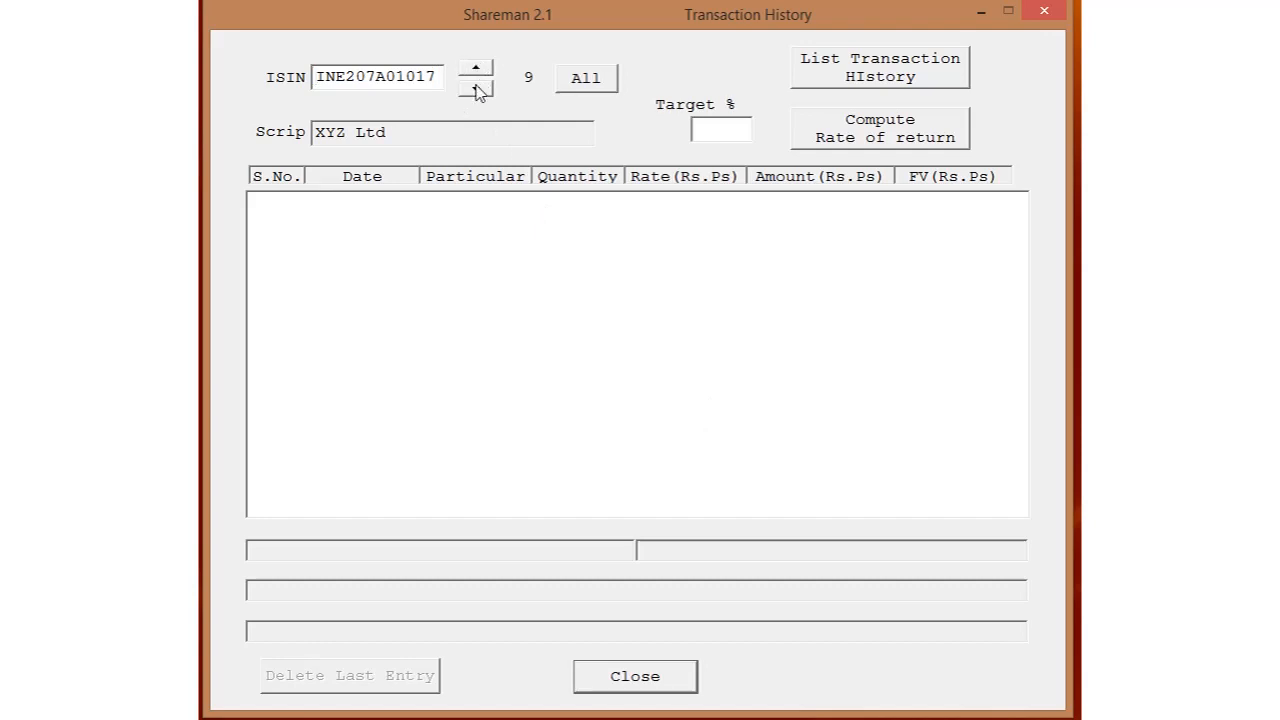
left_click(476, 88)
left_click(476, 88)
left_click(476, 88)
left_click(476, 67)
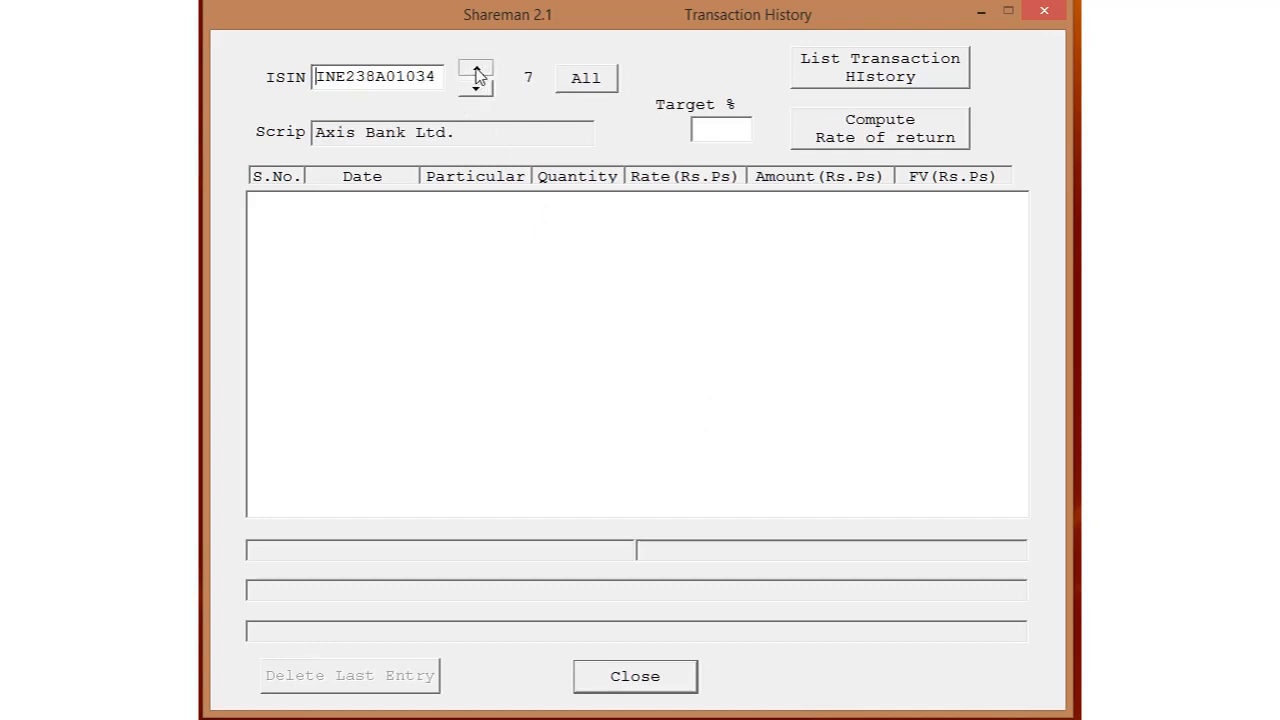
left_click(476, 67)
left_click(476, 67)
left_click(478, 89)
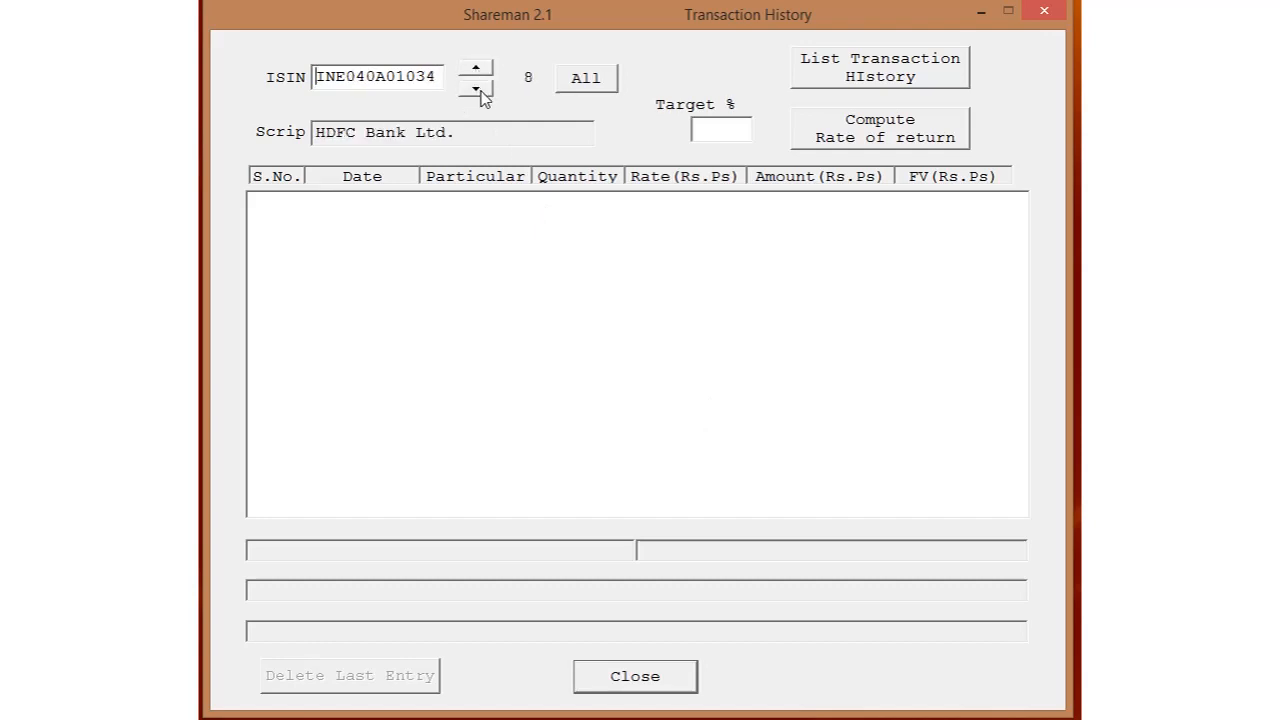
left_click(478, 89)
left_click(478, 89)
left_click(478, 89)
left_click(478, 89)
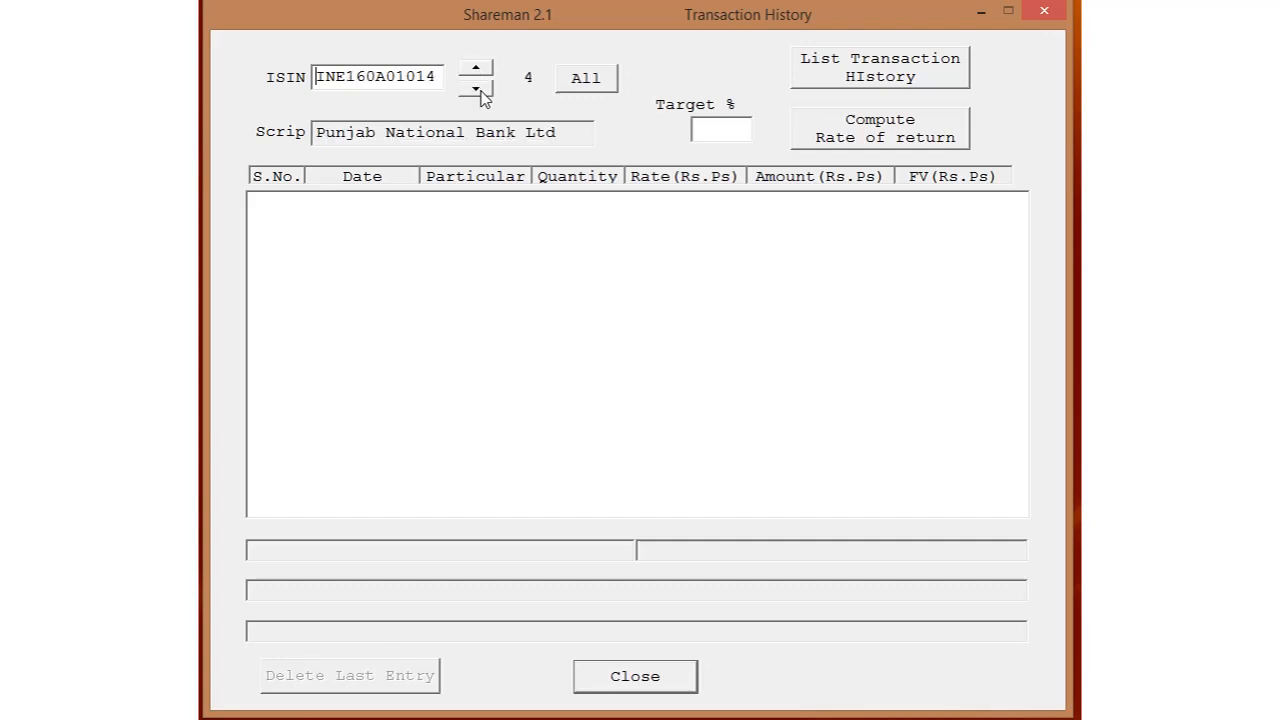
List the transaction history of all scrips and look through it from beginning to end.
left_click(574, 84)
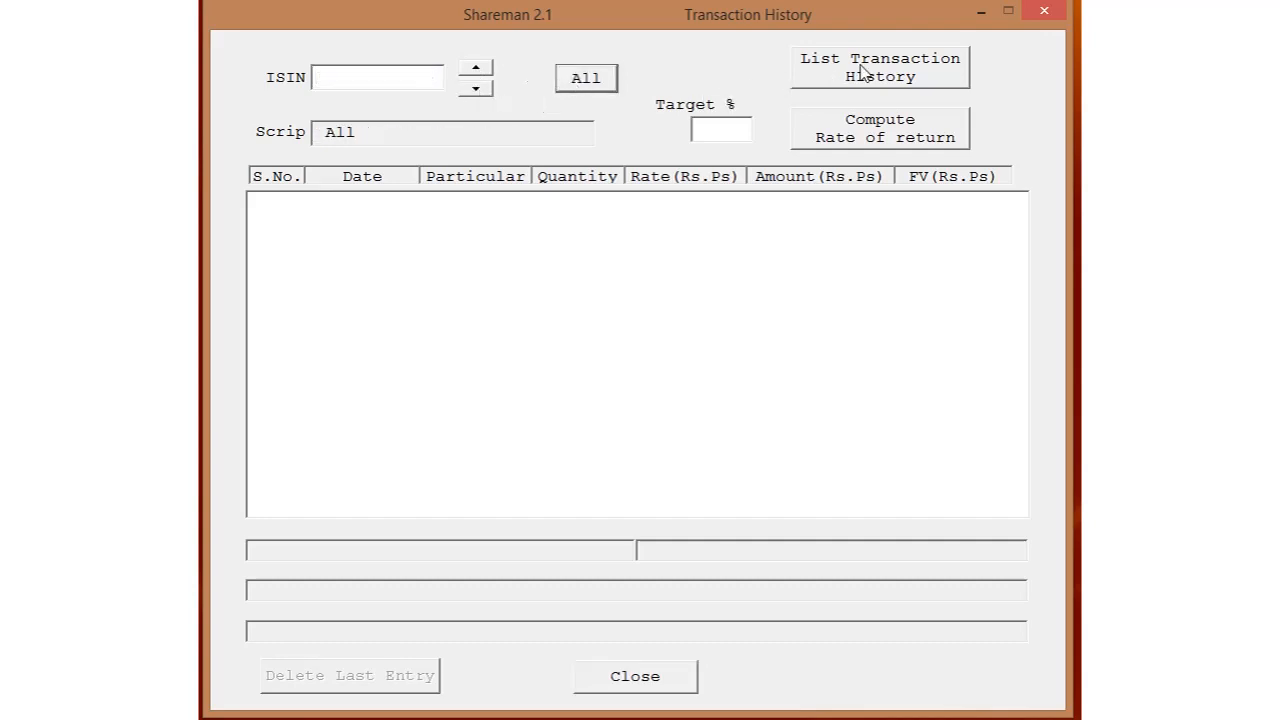
left_click(862, 72)
left_click_drag(1016, 222, 1022, 502)
scroll(1022, 500, "up", 9)
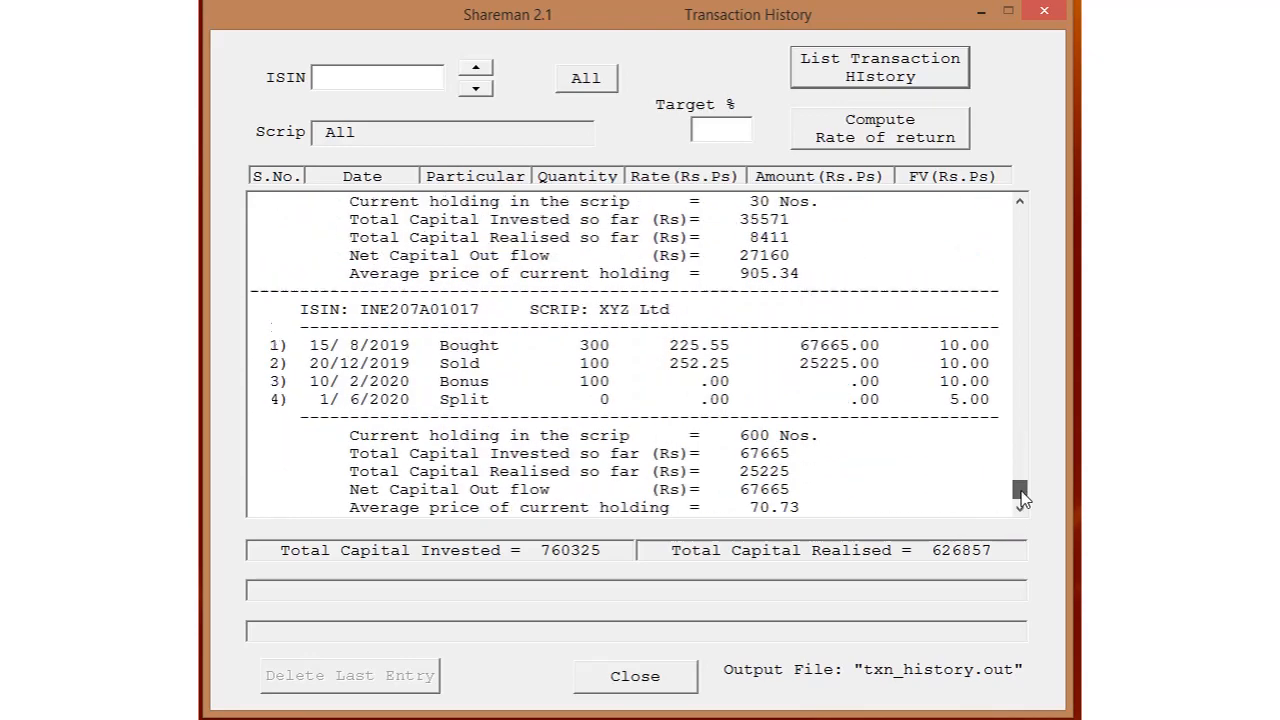
left_click_drag(1021, 464, 1005, 202)
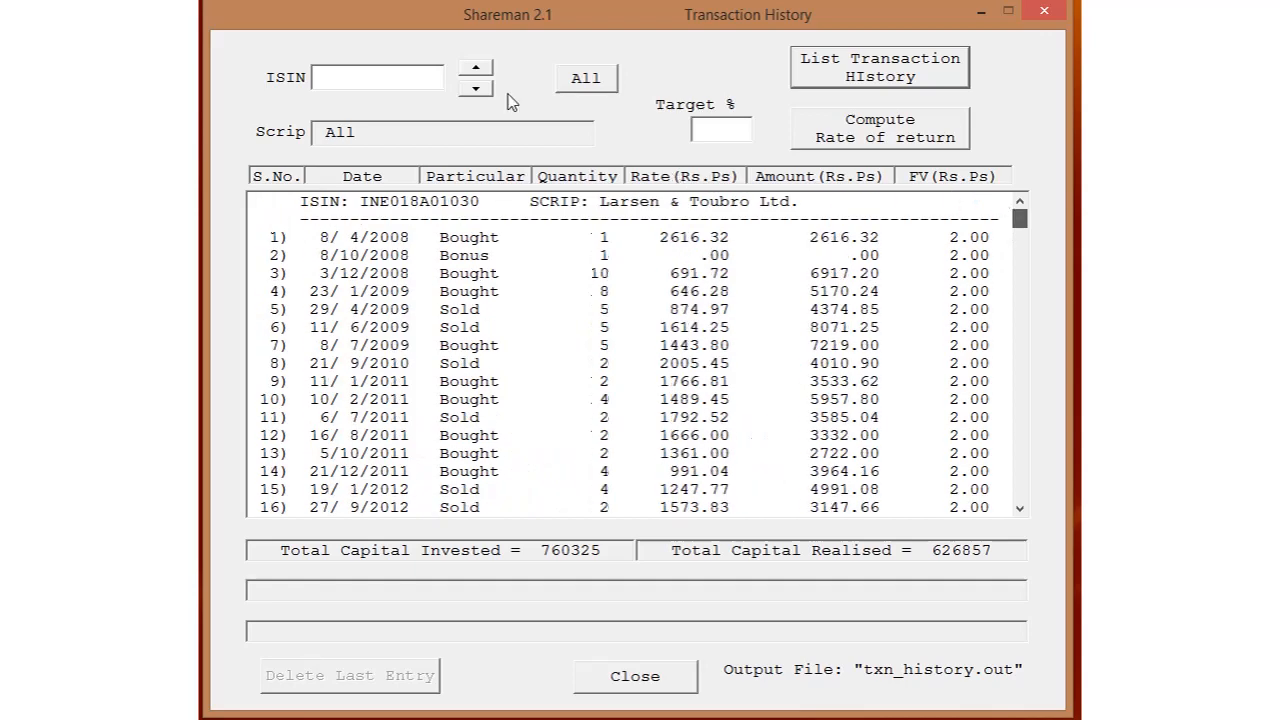
List the transaction history of TCS Ltd. and examine its entries and holding summary.
left_click(476, 88)
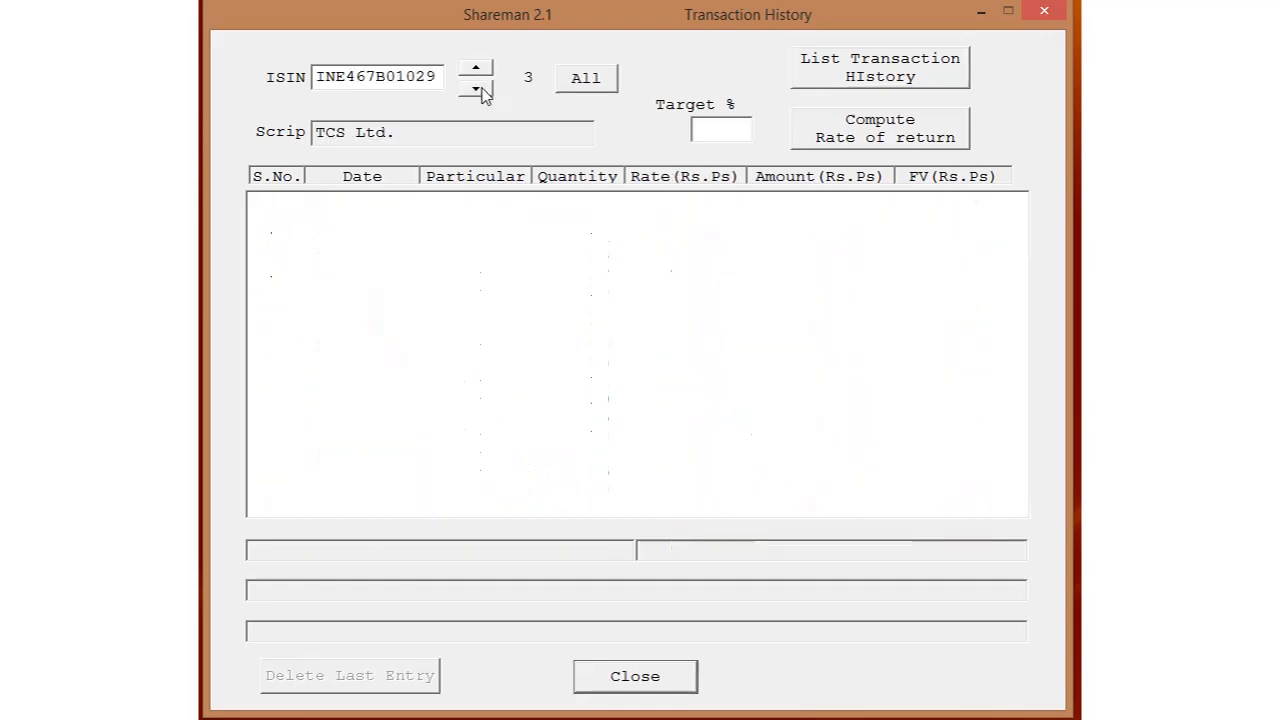
left_click(878, 78)
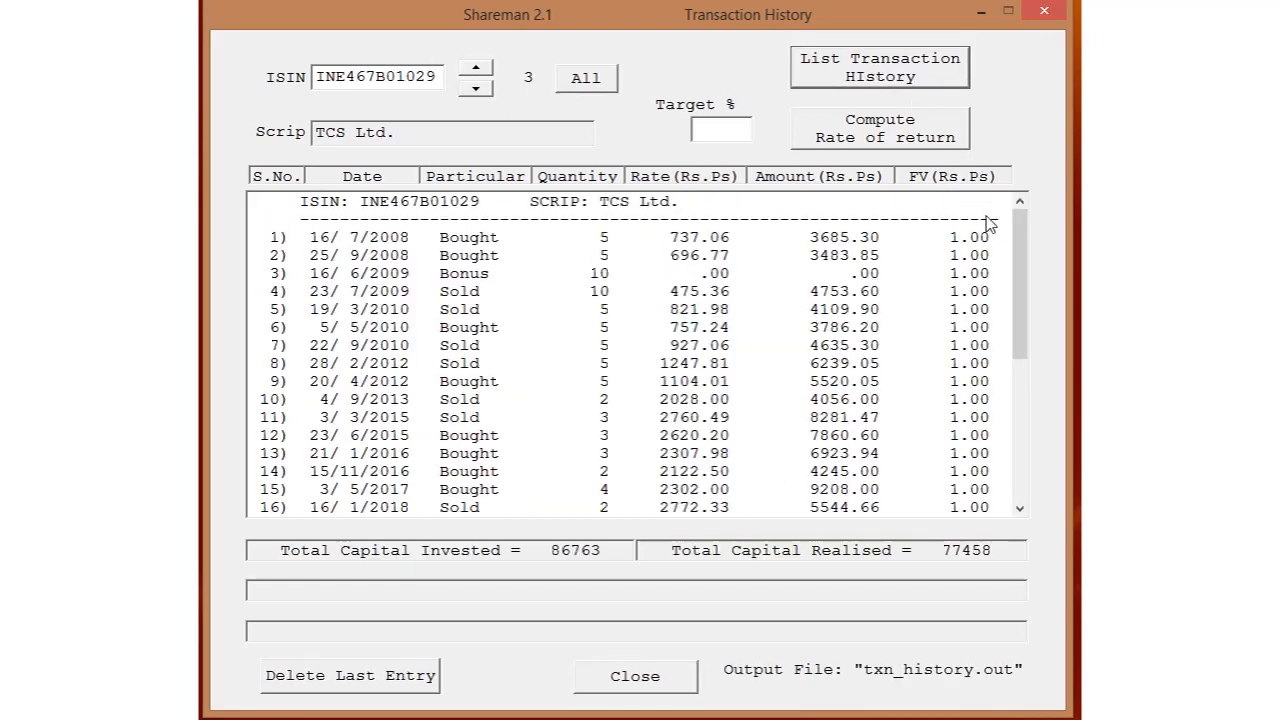
left_click_drag(1018, 249, 1036, 420)
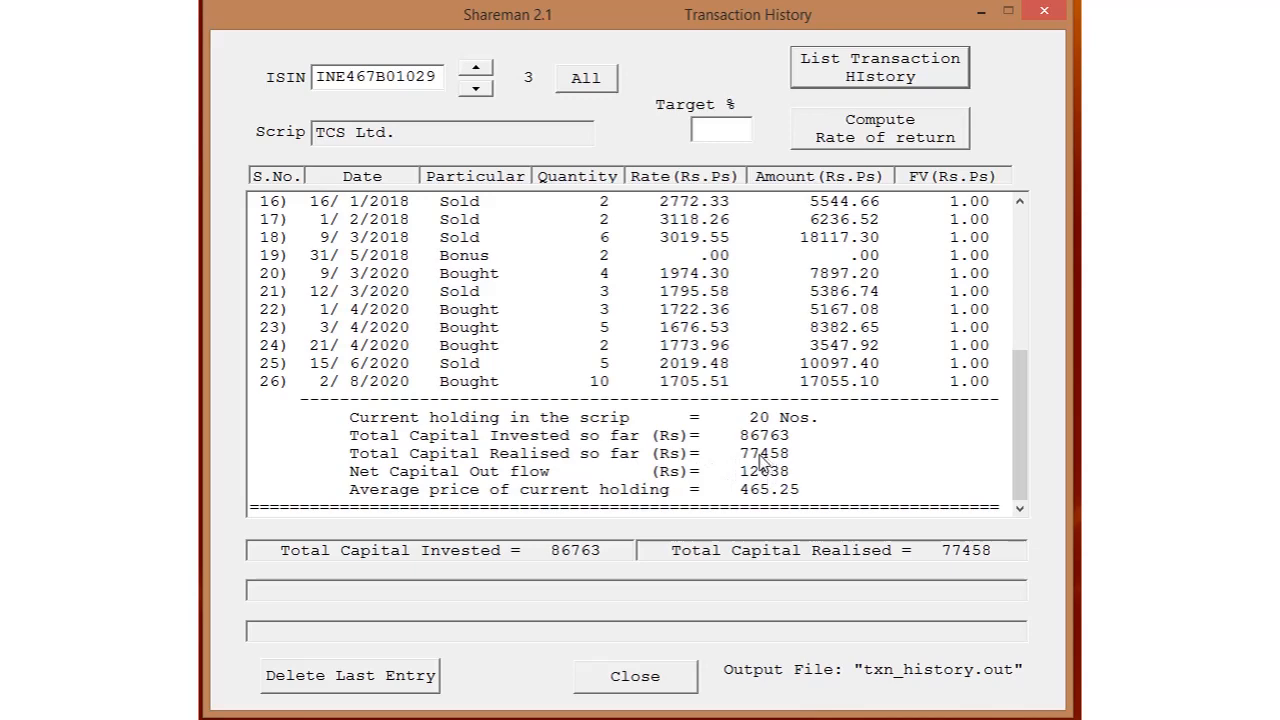
Select XYZ Ltd, list its transaction history for review, and close the history.
left_click(475, 68)
left_click(475, 68)
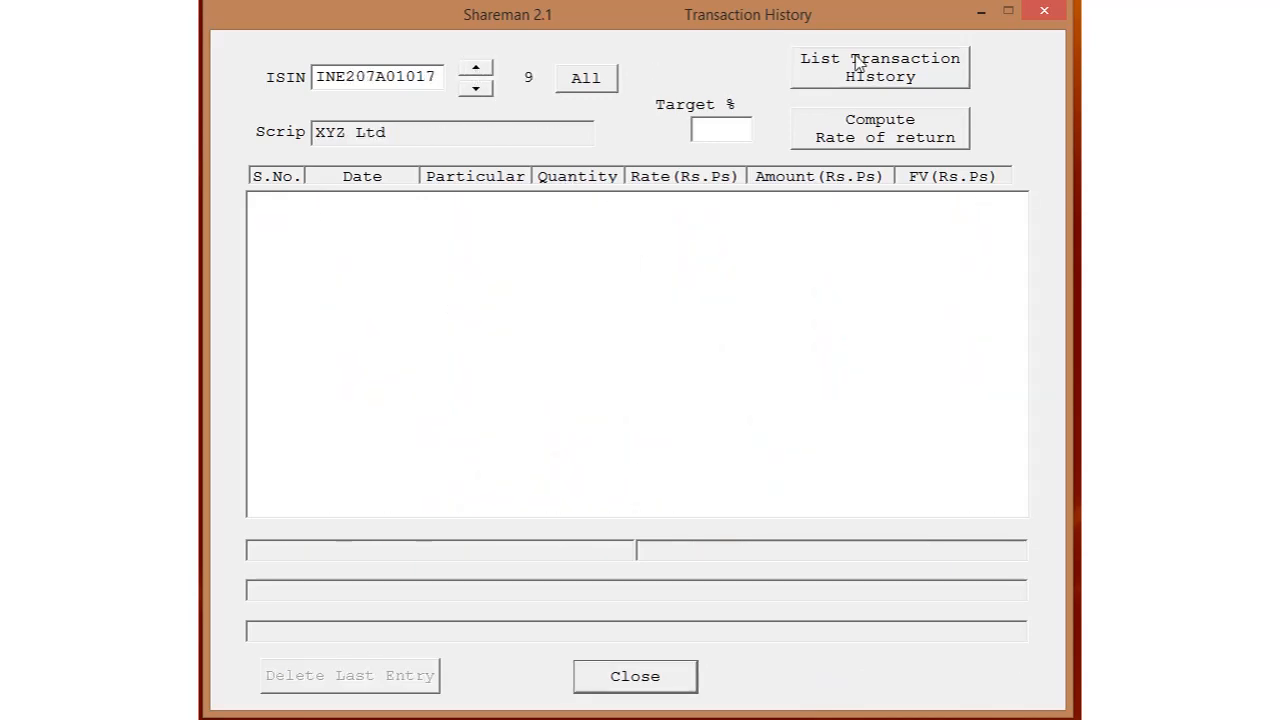
left_click(901, 70)
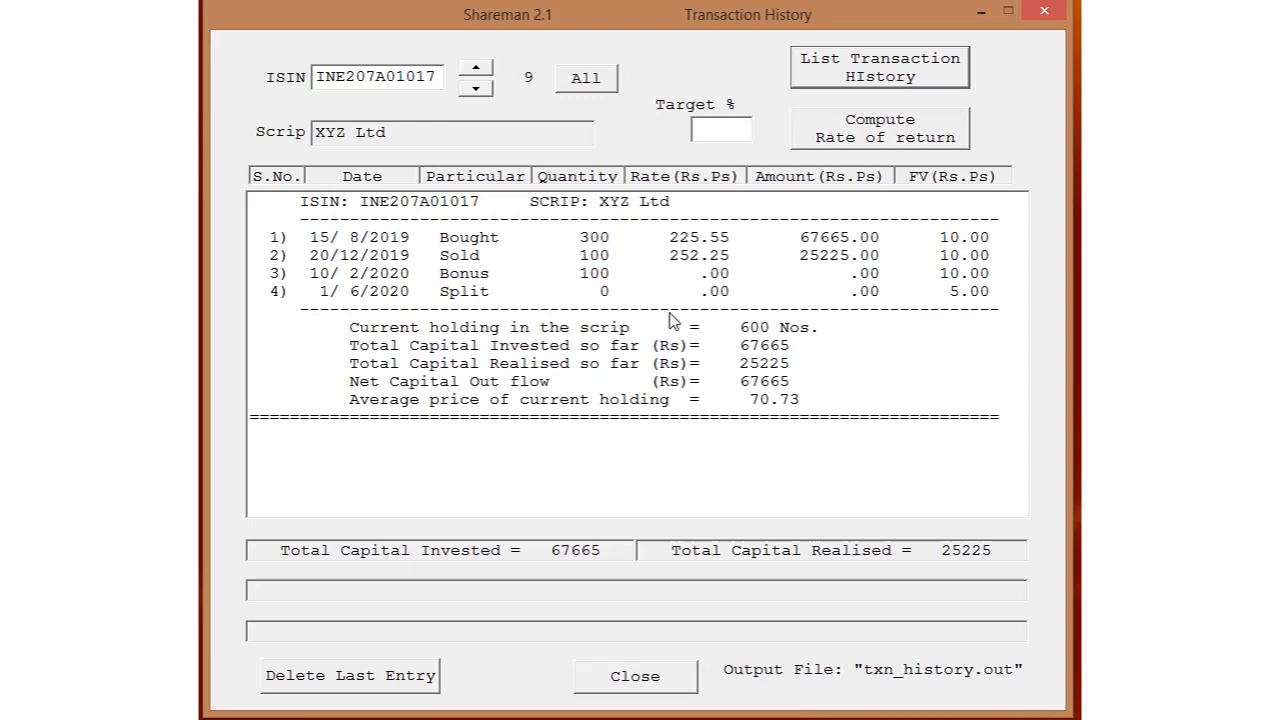
left_click(666, 678)
Start a bought entry for XYZ Ltd with a quantity of 200 and a net rate of 210.
left_click(632, 163)
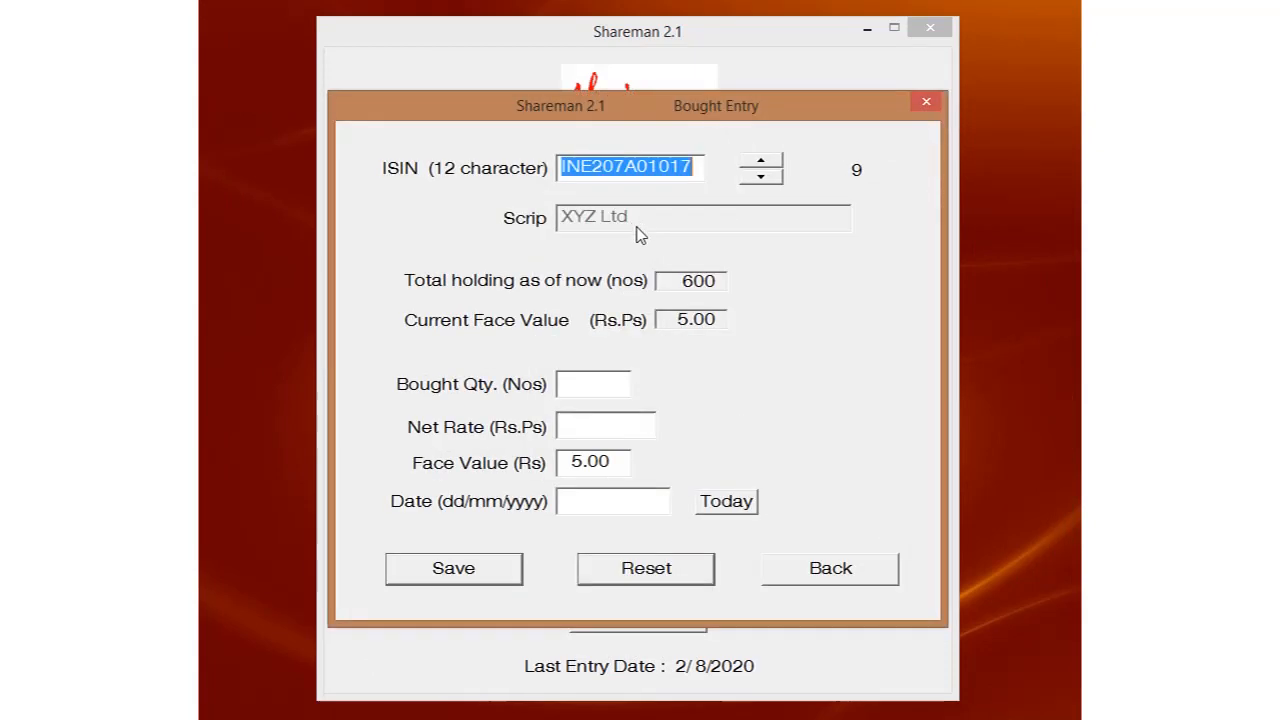
left_click(577, 388)
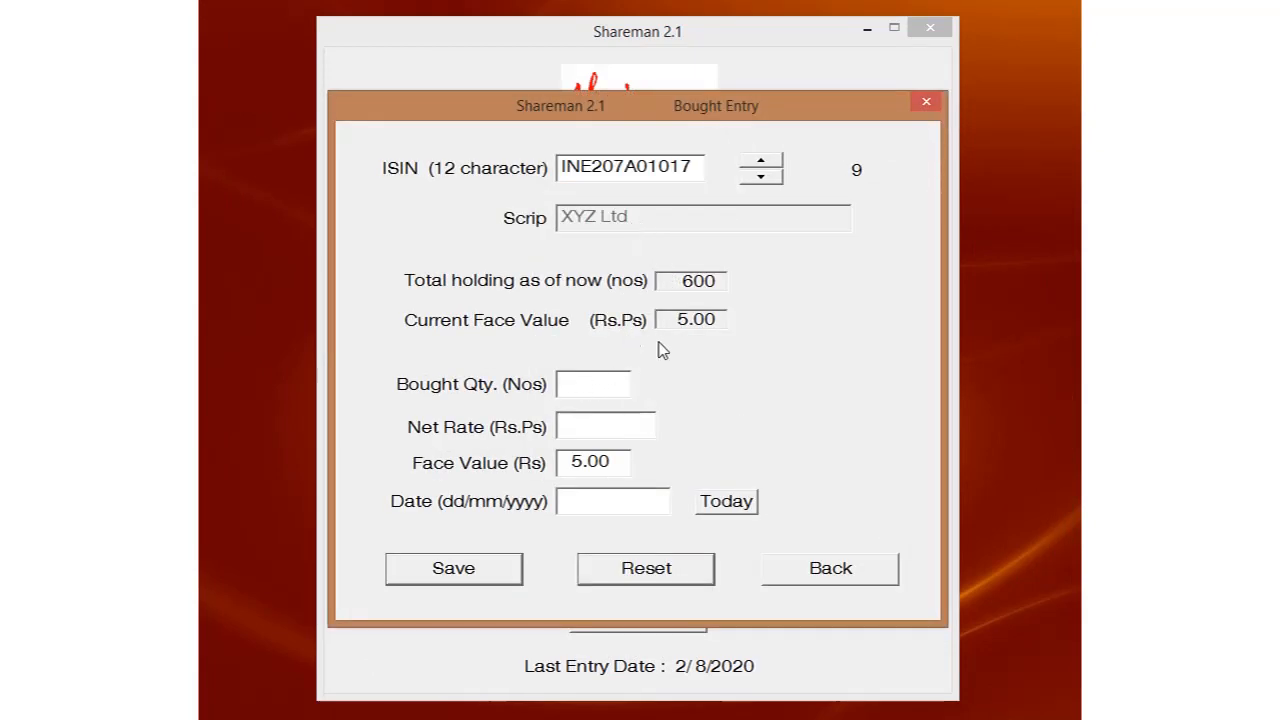
type("200")
key("Tab")
type("210")
key("Tab")
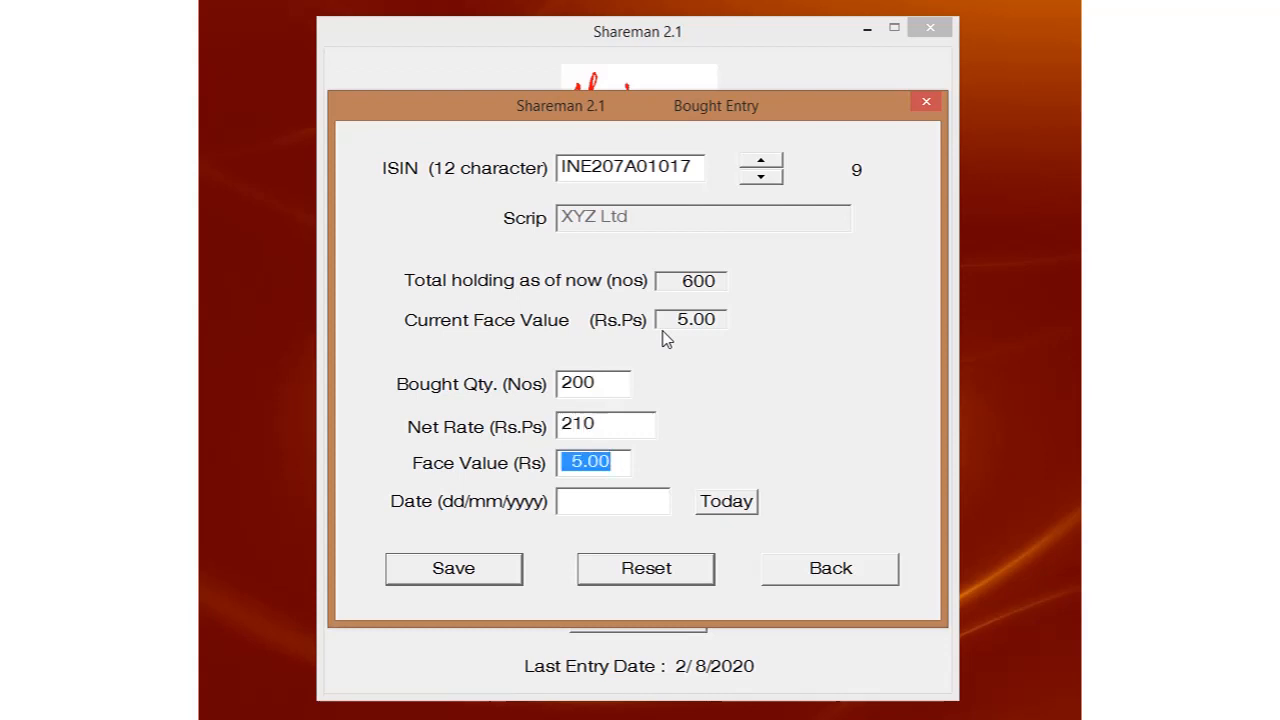
type("15/07")
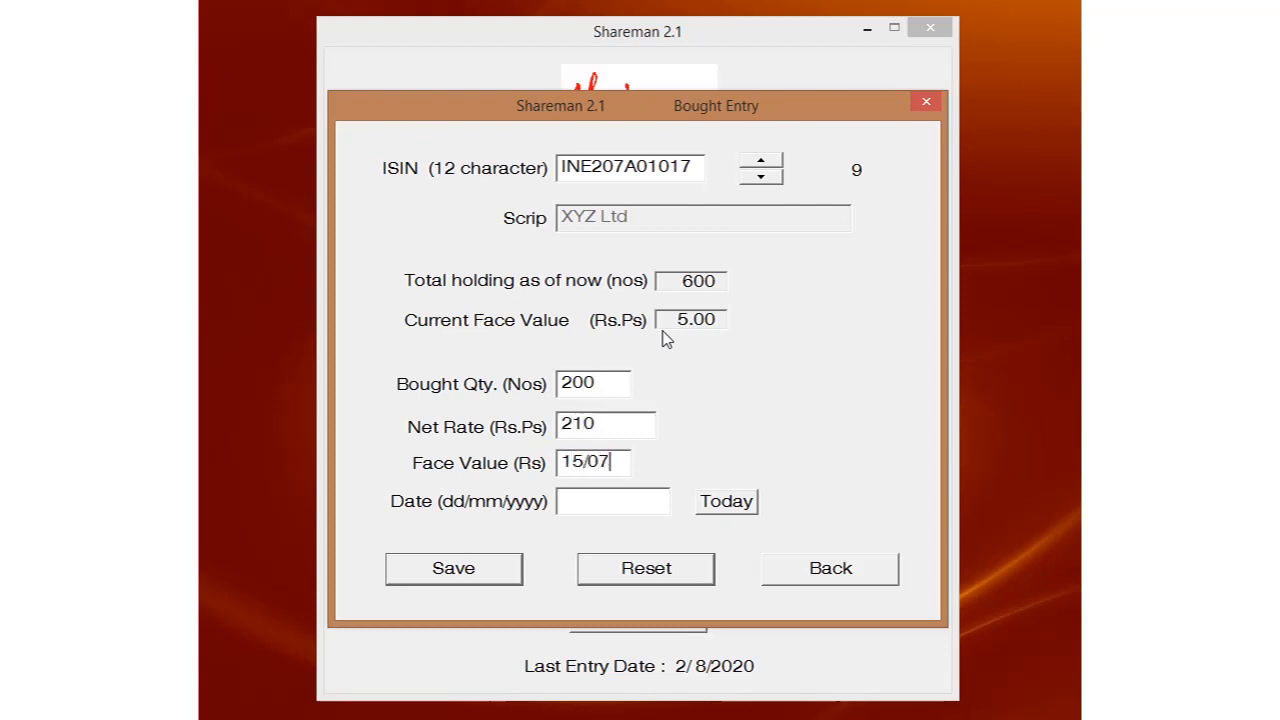
type("/2020")
key("BackSpace")
key("BackSpace")
key("BackSpace")
key("BackSpace")
key("BackSpace")
key("BackSpace")
key("BackSpace")
key("BackSpace")
key("BackSpace")
key("BackSpace")
key("BackSpace")
Set the purchase's face value to 5 and its date to 15/07/2020, and save the bought entry.
type("5")
type("15")
type("/07")
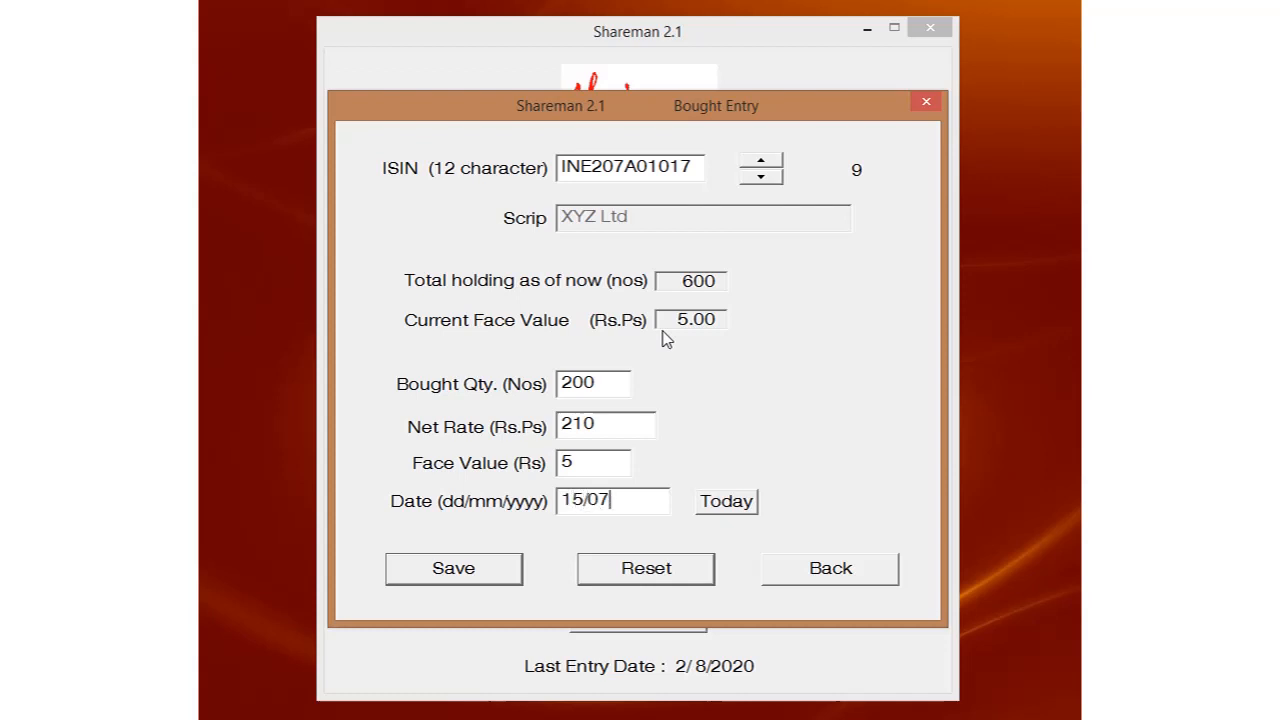
type("/2020")
left_click(470, 575)
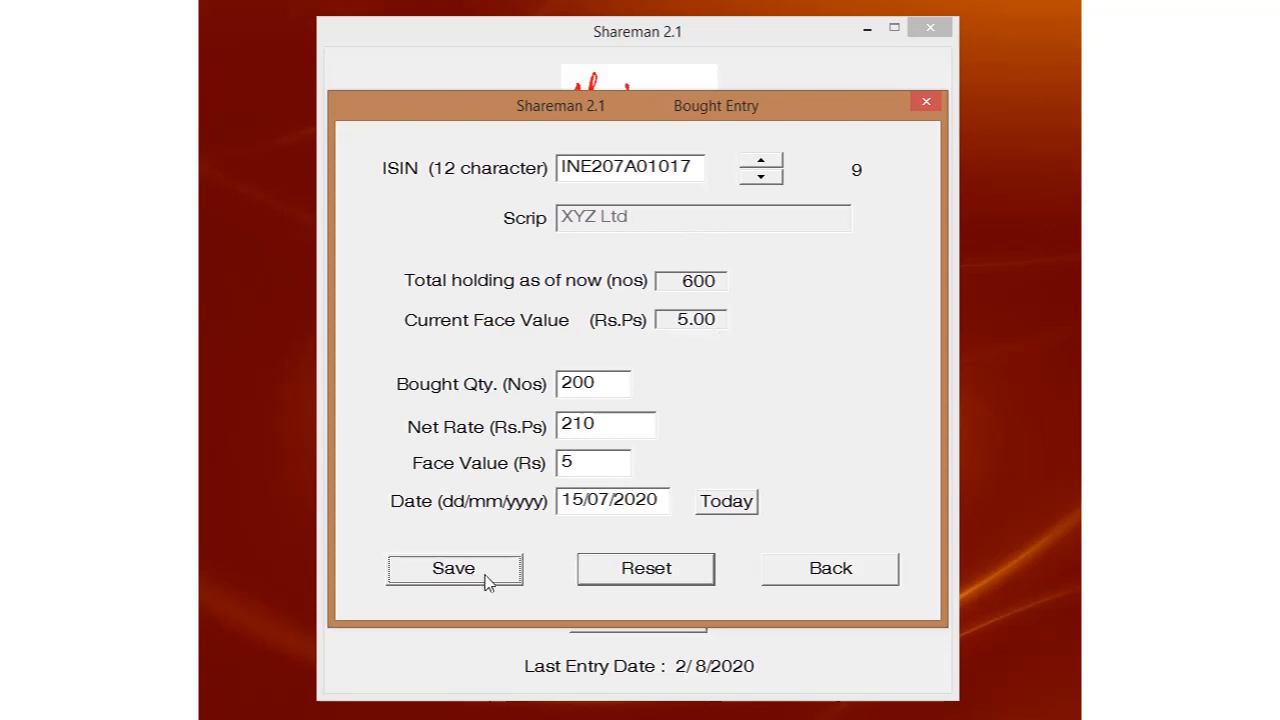
left_click(832, 572)
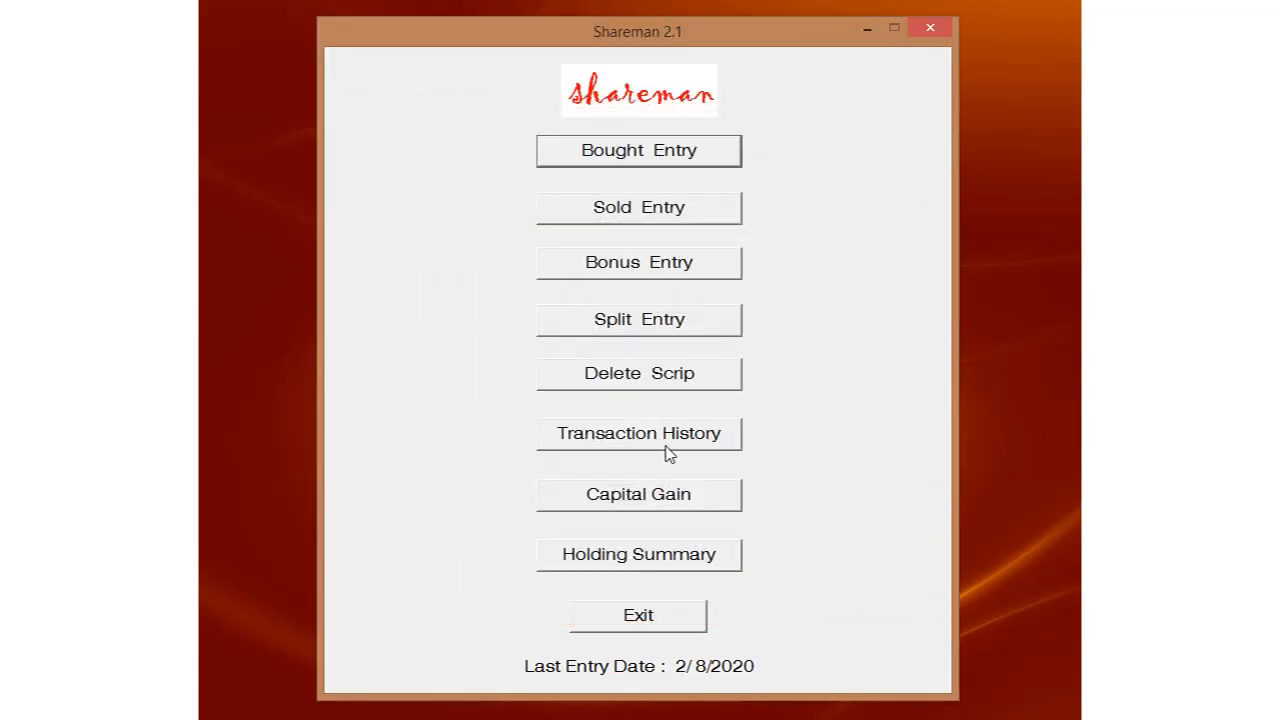
List the transaction history of XYZ Ltd and permanently delete its last entry, the purchase dated 15/7/2020.
left_click(668, 447)
left_click(920, 92)
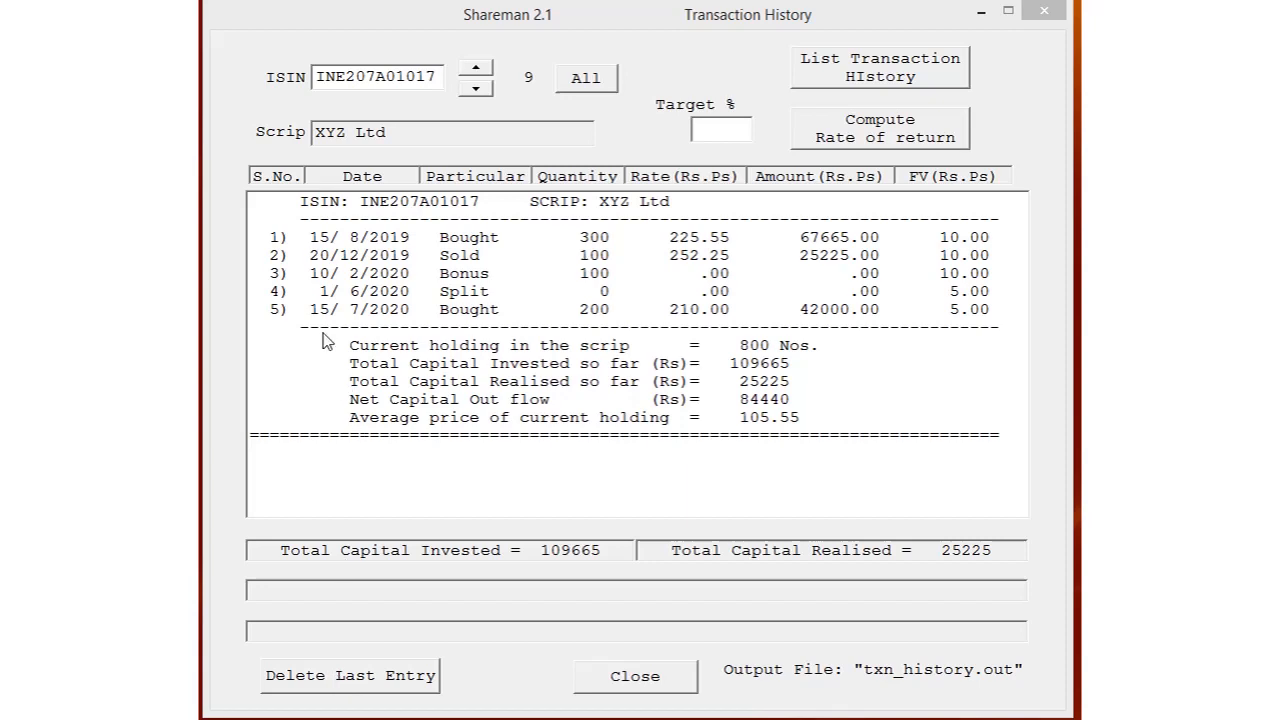
left_click(357, 680)
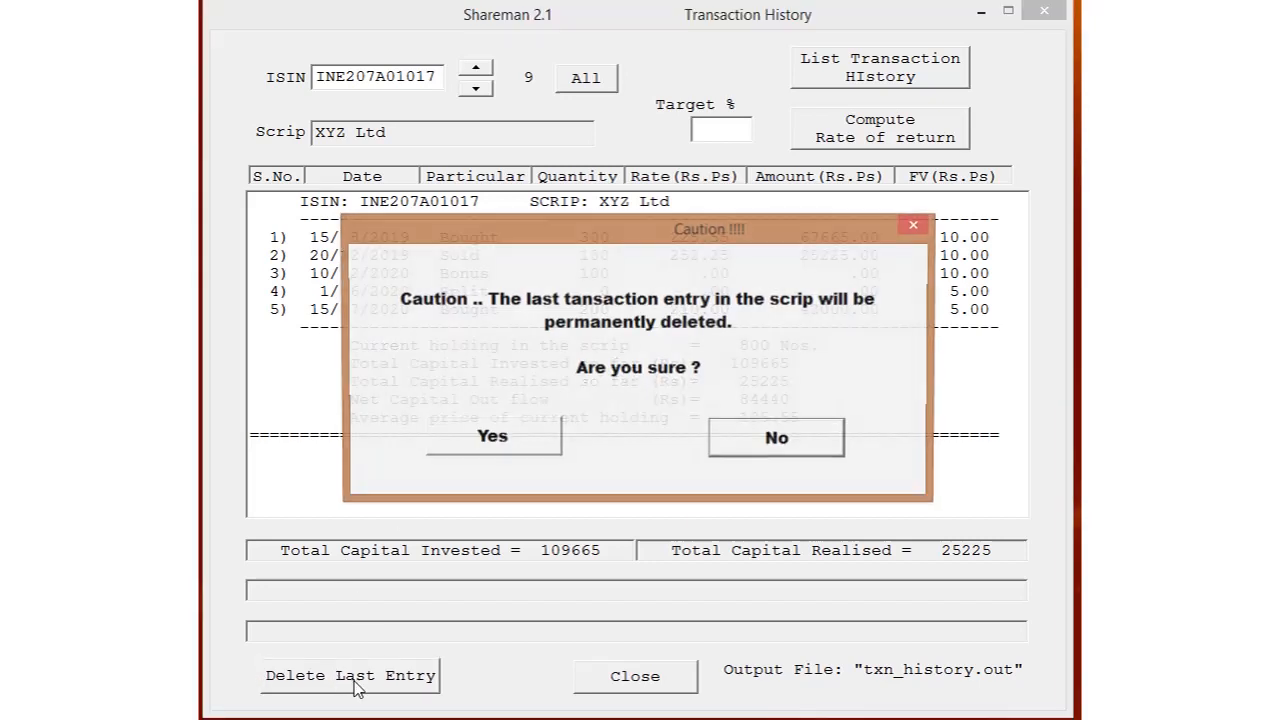
left_click(491, 440)
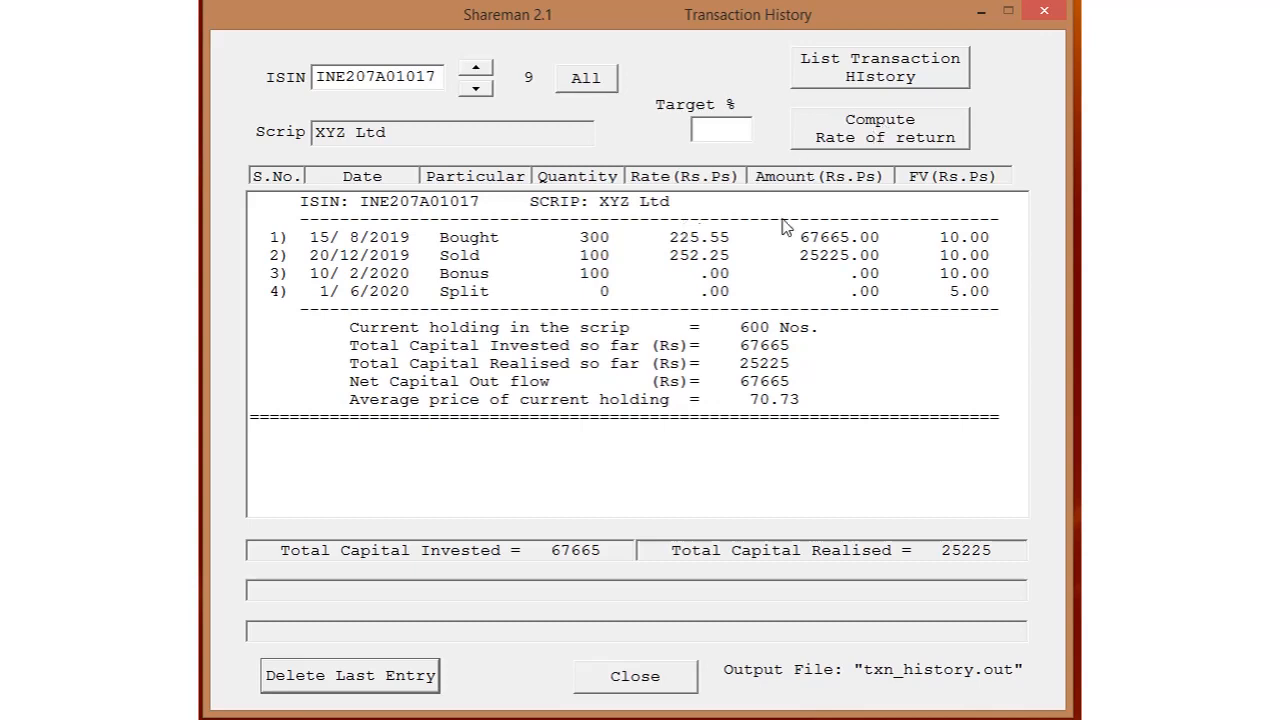
List the transaction history of TCS Ltd. and compute its rate of return with a current market price of 2100.
left_click(477, 90)
left_click(477, 90)
left_click(477, 90)
left_click(477, 90)
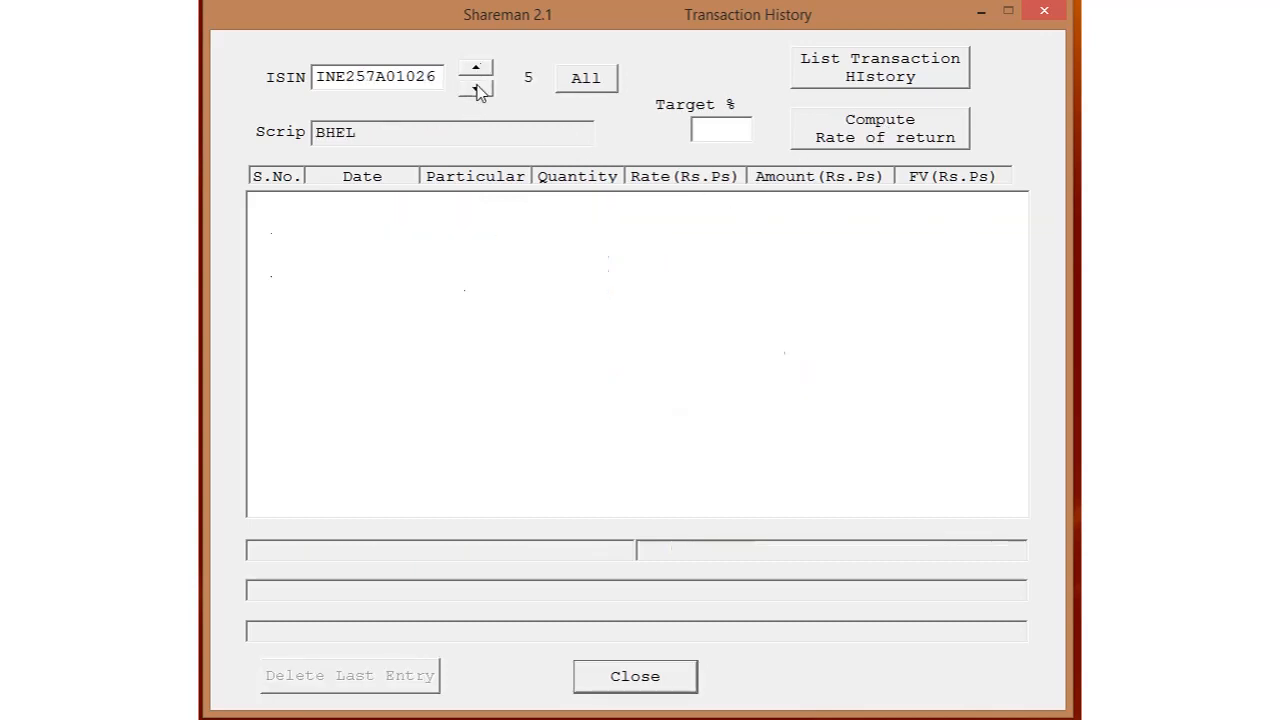
left_click(477, 90)
left_click(477, 90)
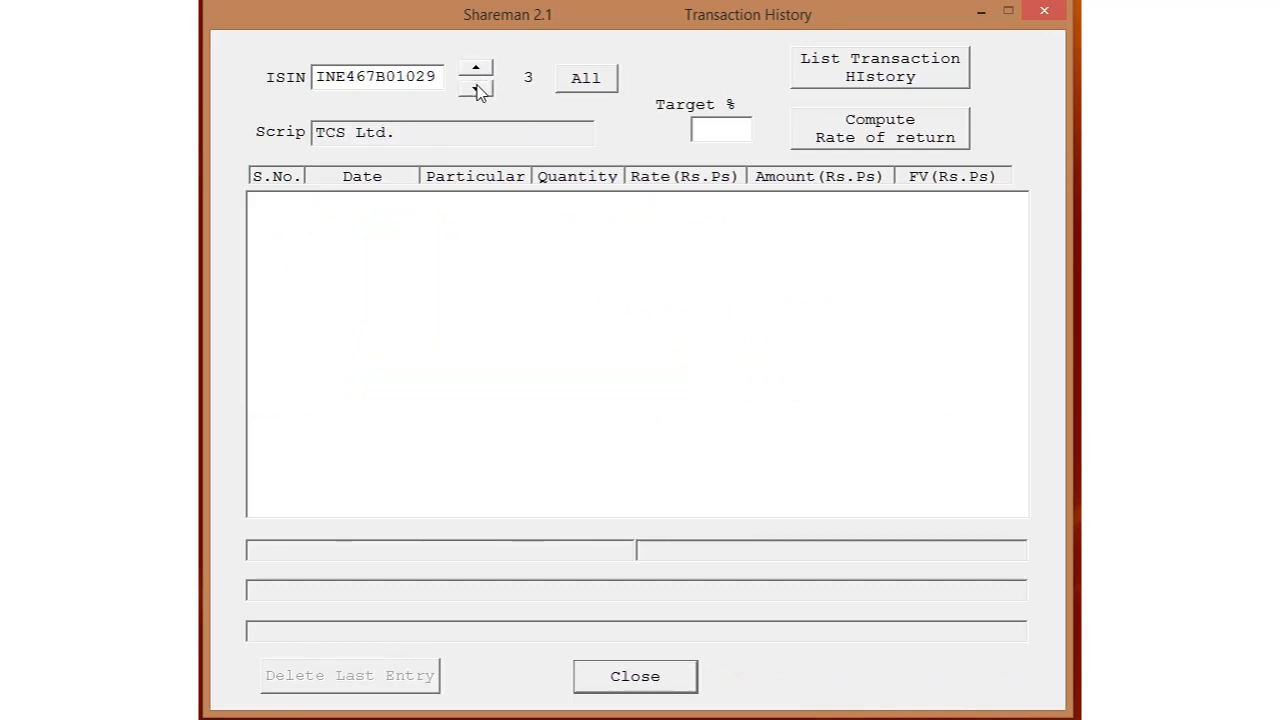
left_click(871, 73)
left_click(868, 137)
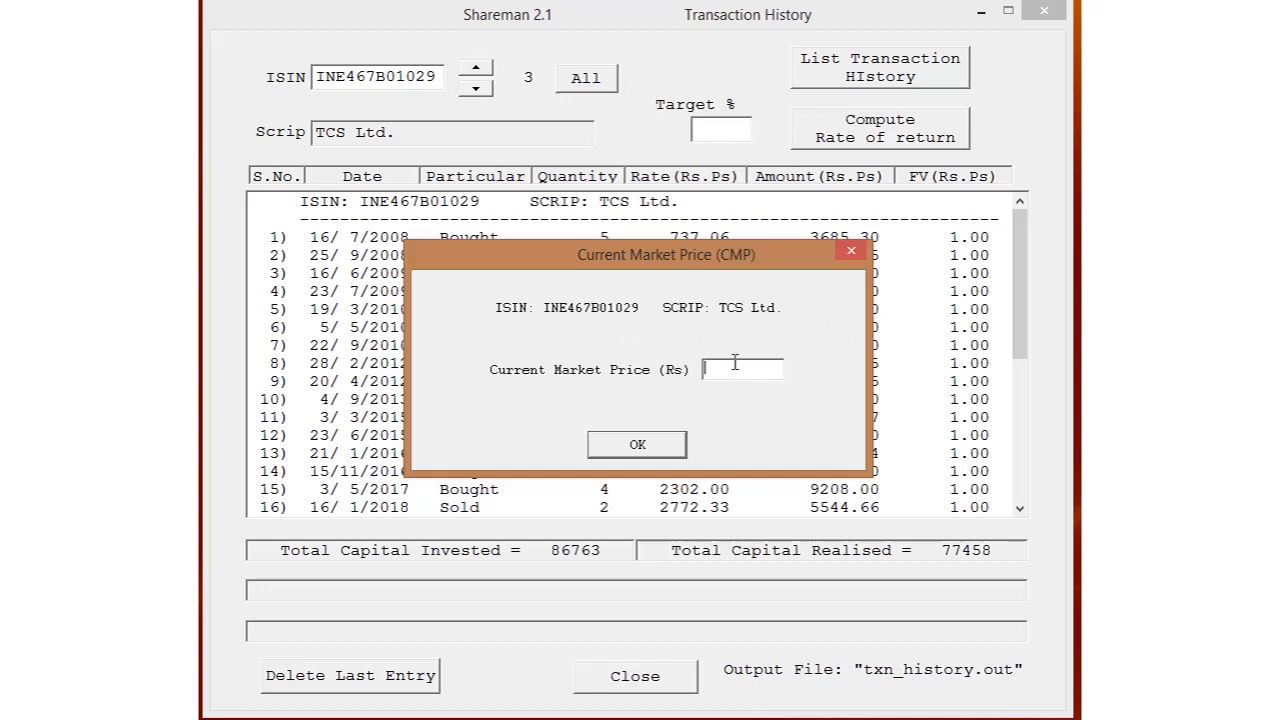
type("2100")
left_click(641, 449)
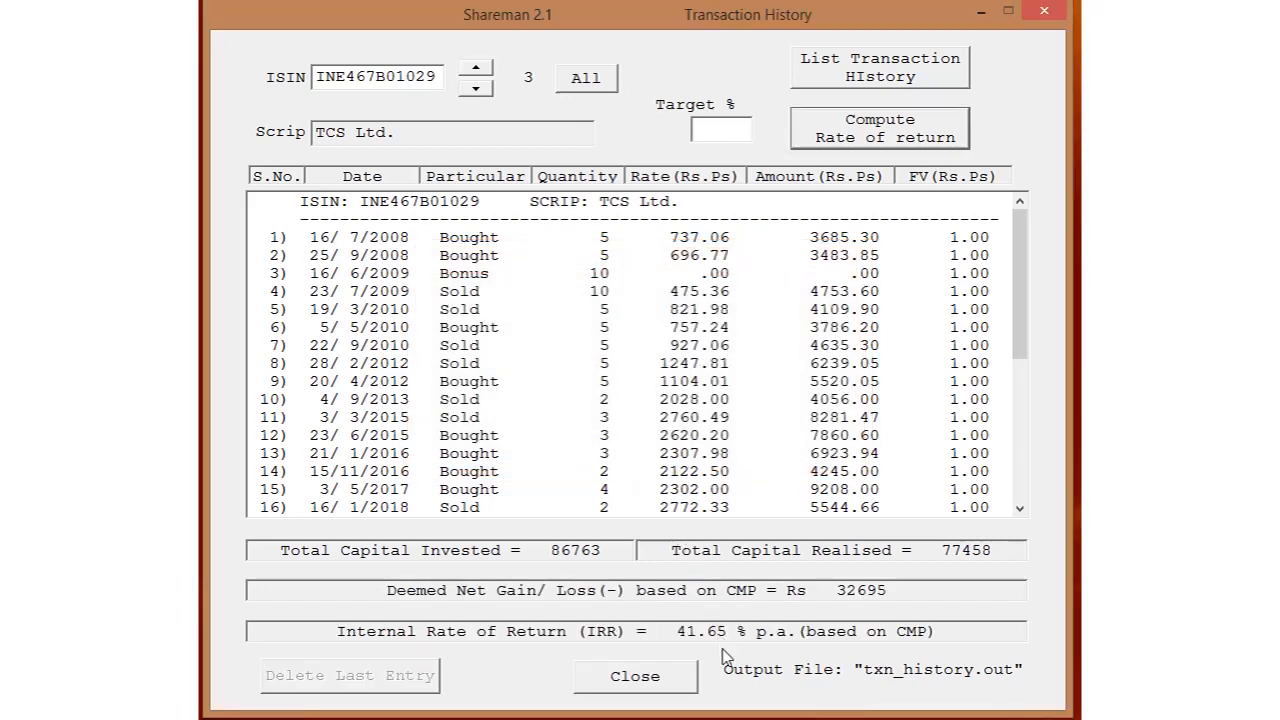
Set the target percentage to 6, recompute the rate of return for TCS Ltd., and close the transaction history.
left_click(725, 126)
left_click(719, 129)
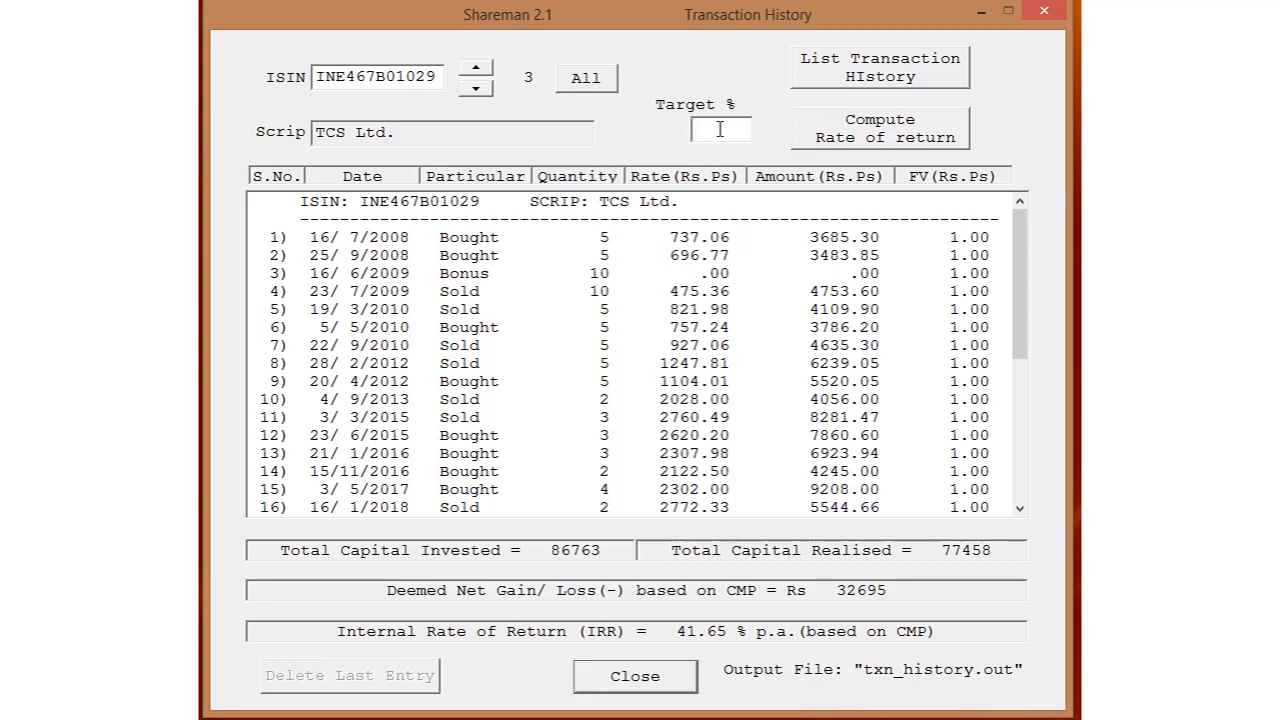
type("6")
left_click(880, 137)
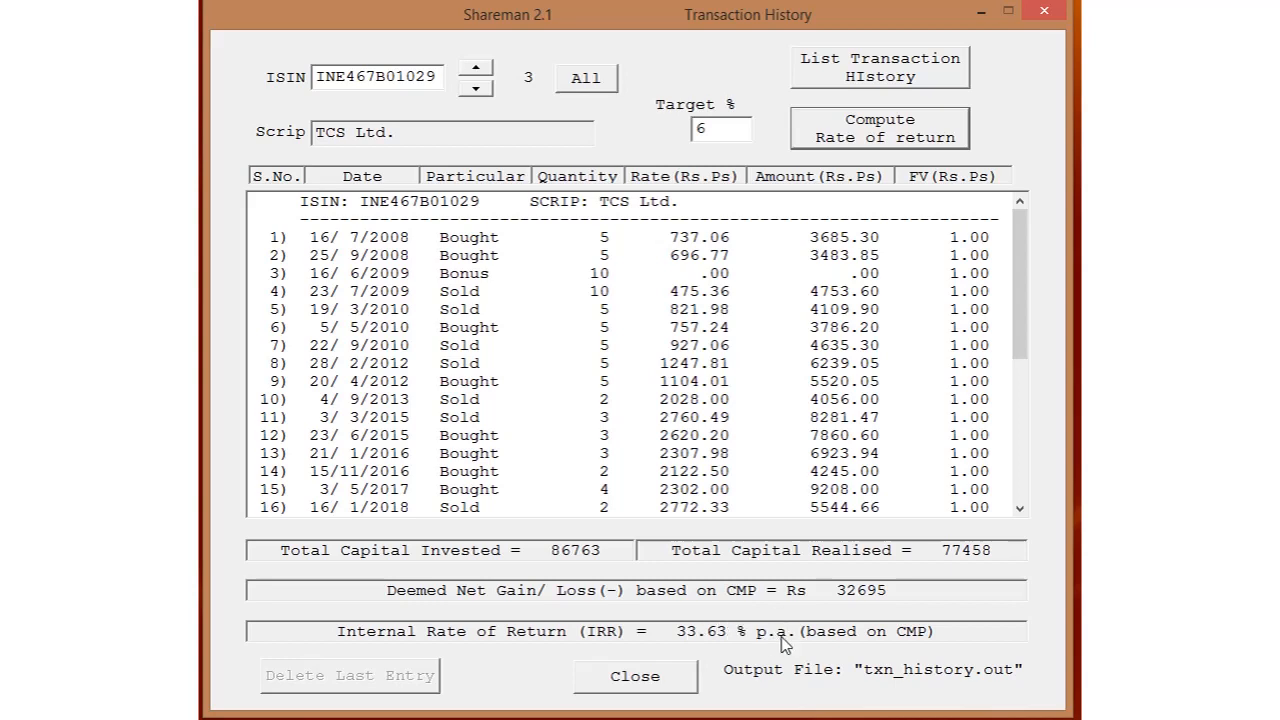
left_click(660, 677)
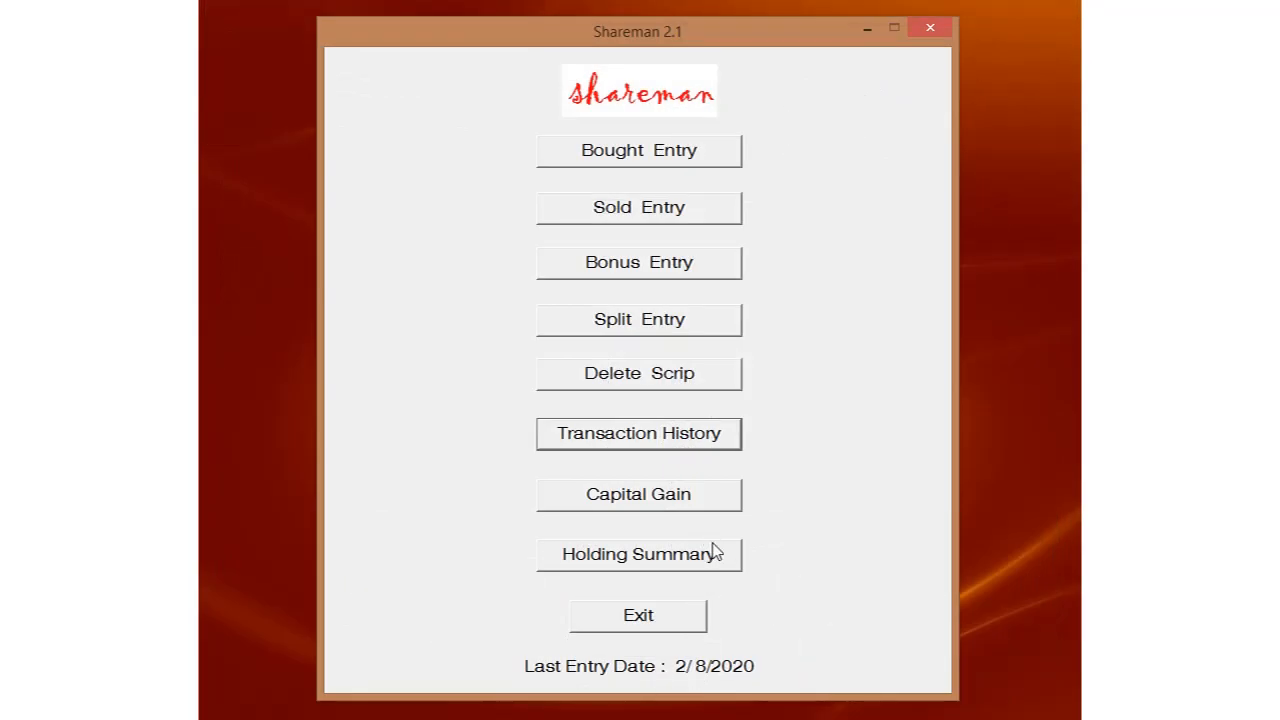
List the capital gain or loss of TCS Ltd. for the period 1/4/2019 to 31/3/2020, and close the report.
left_click(645, 502)
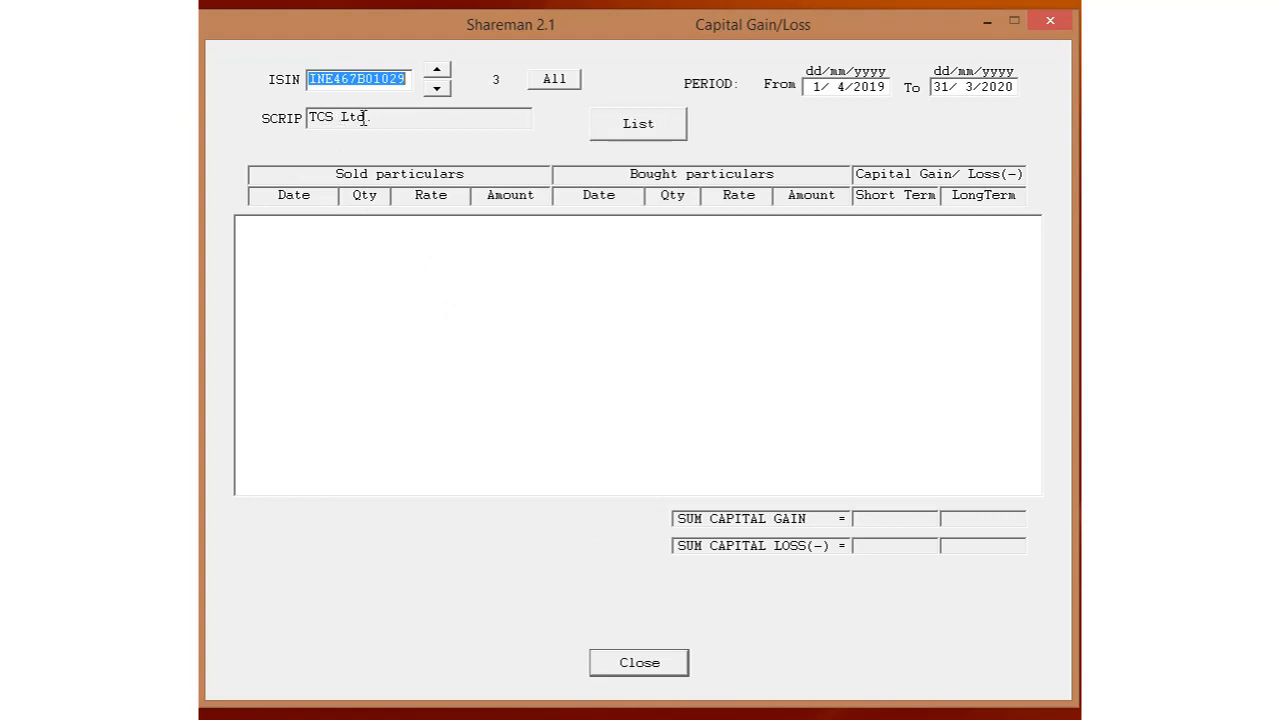
left_click(437, 89)
left_click(437, 70)
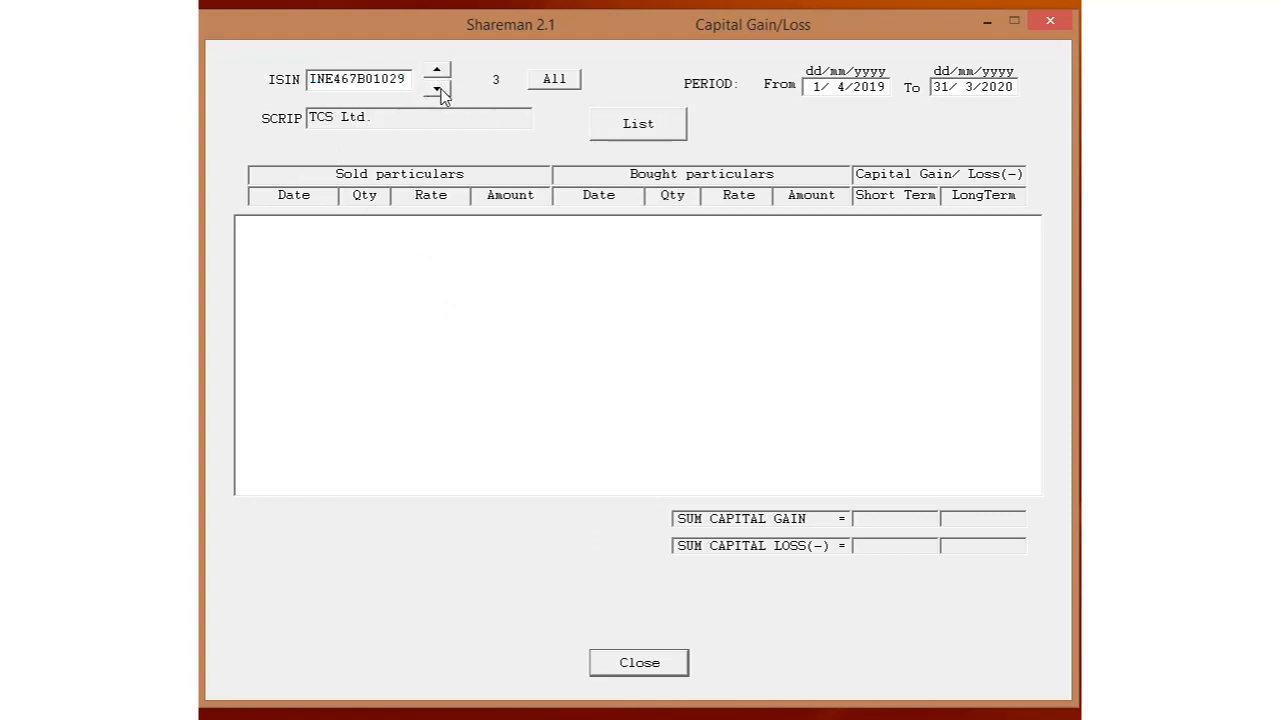
left_click(437, 89)
left_click(437, 70)
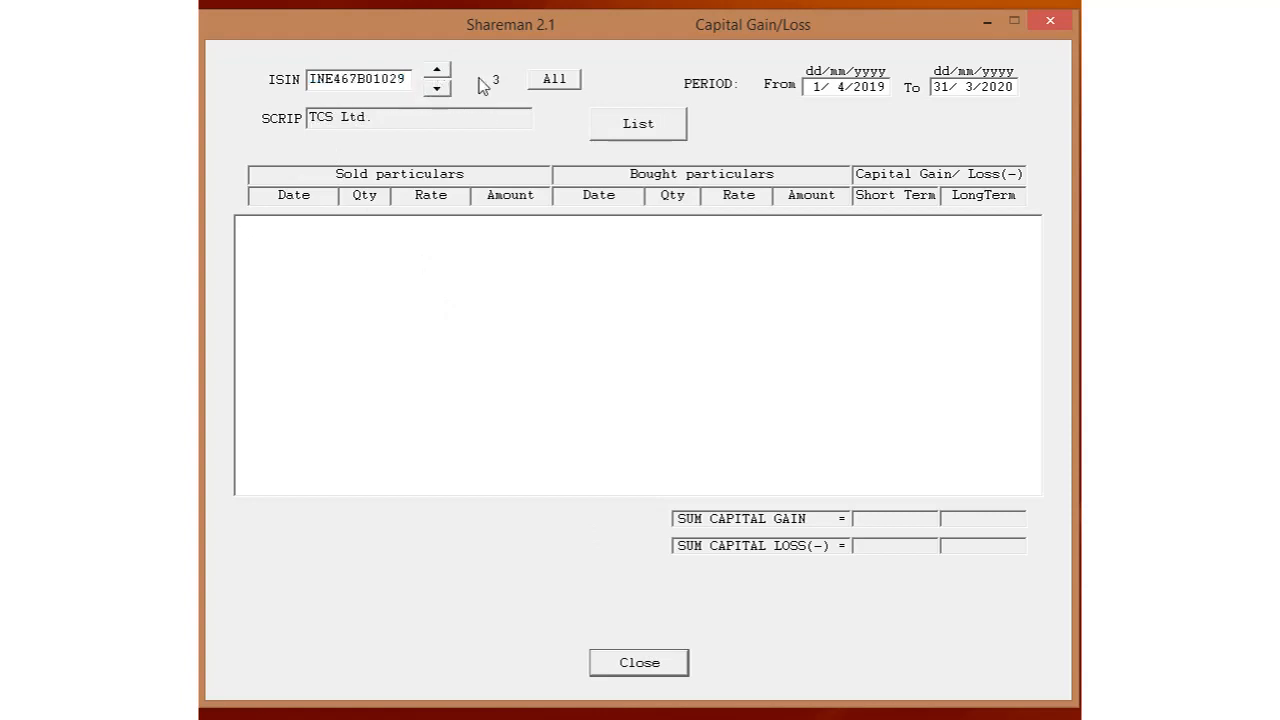
left_click(565, 88)
left_click(437, 89)
left_click(437, 89)
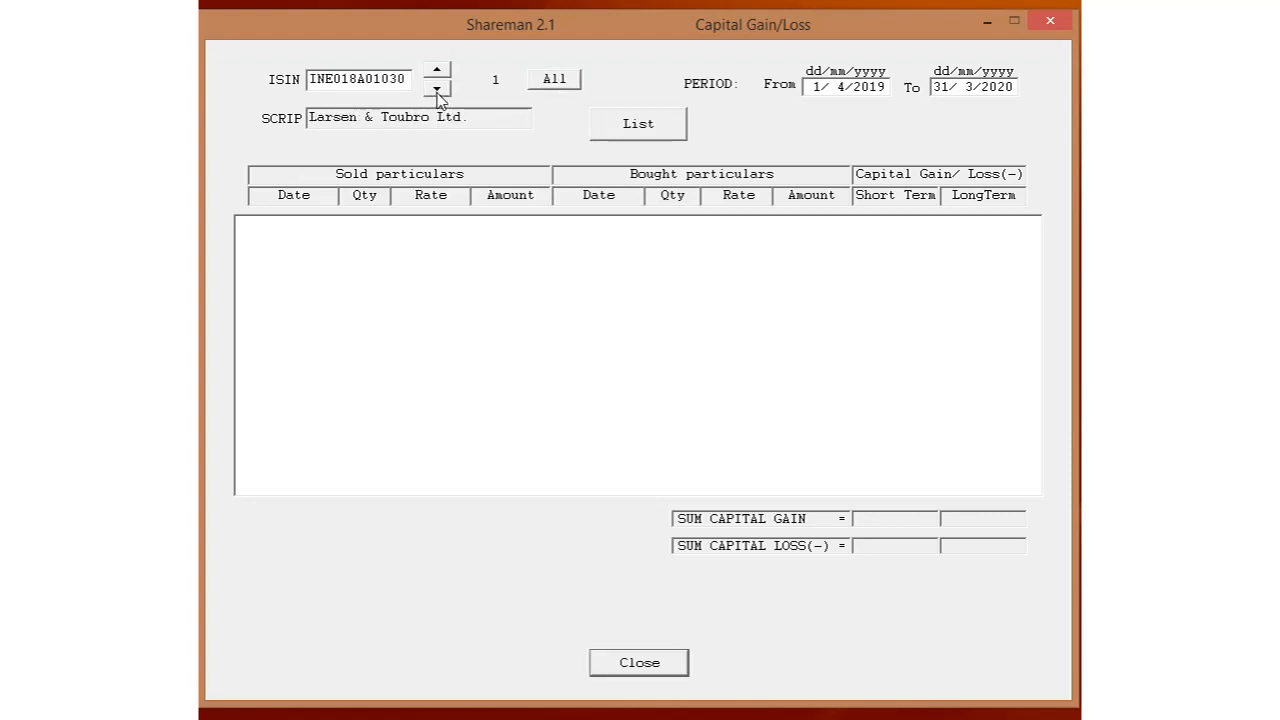
left_click(437, 70)
left_click(437, 70)
left_click(437, 70)
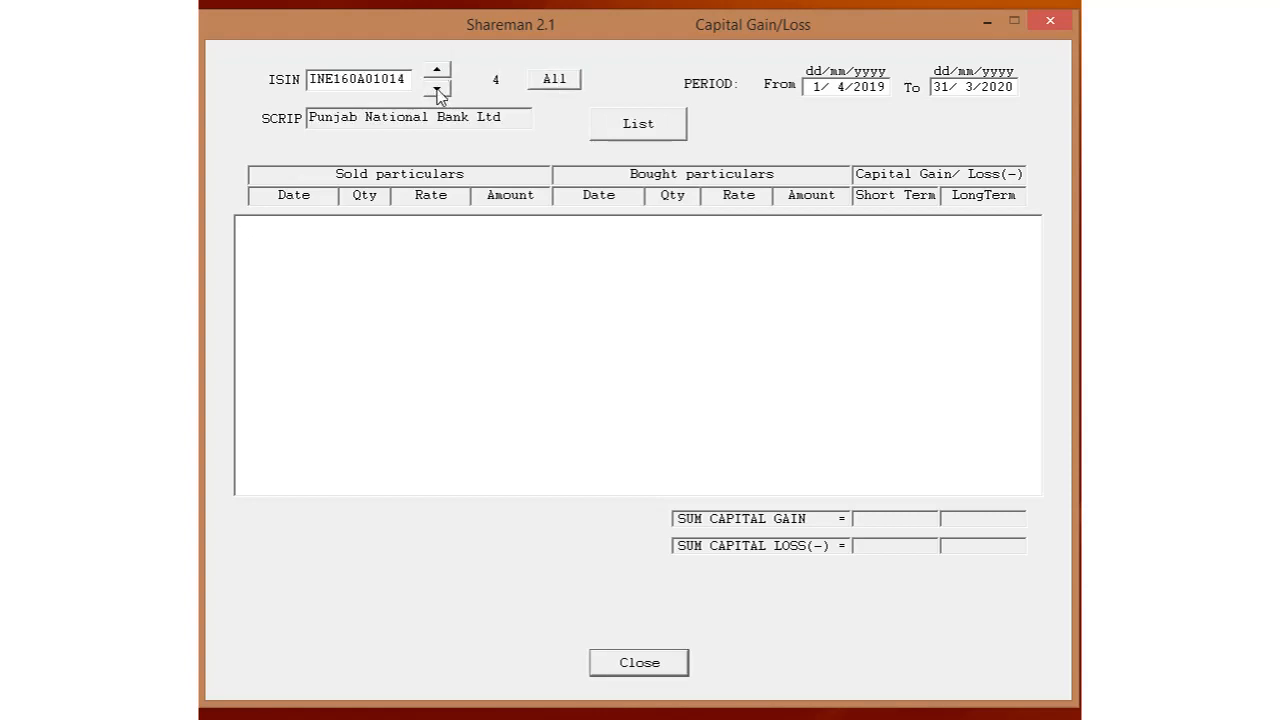
left_click(437, 89)
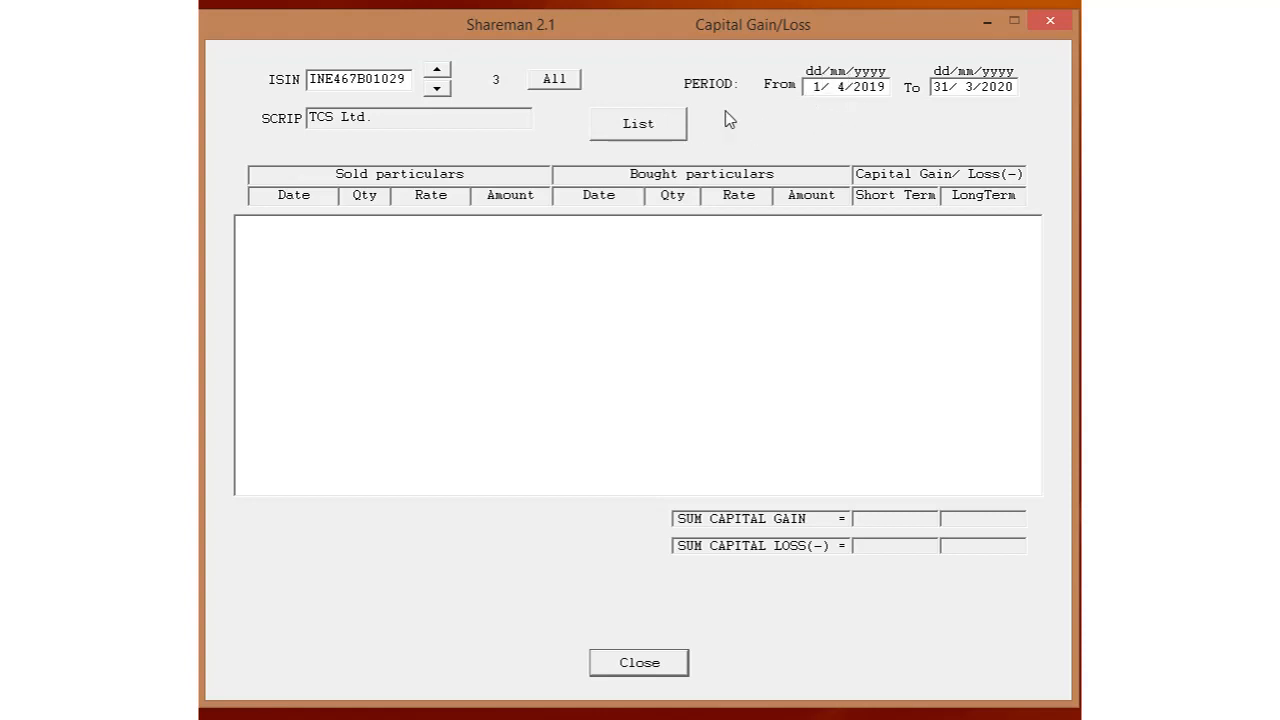
left_click(655, 137)
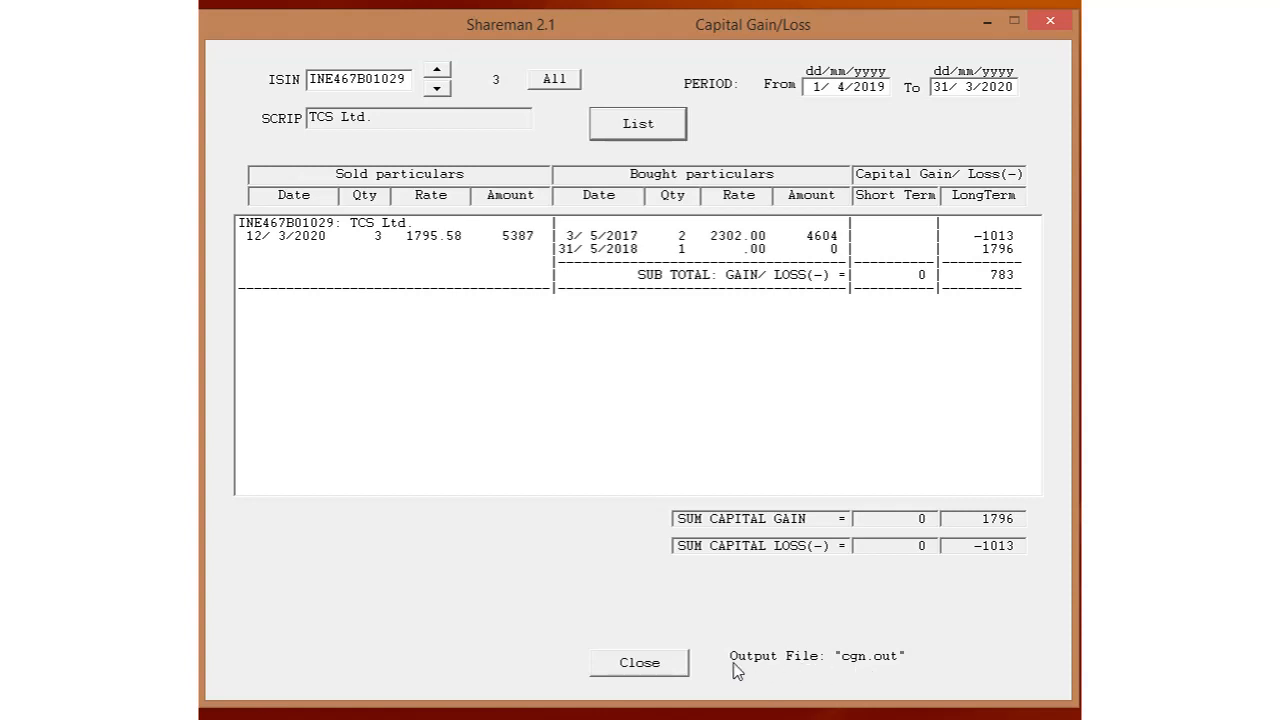
left_click(650, 665)
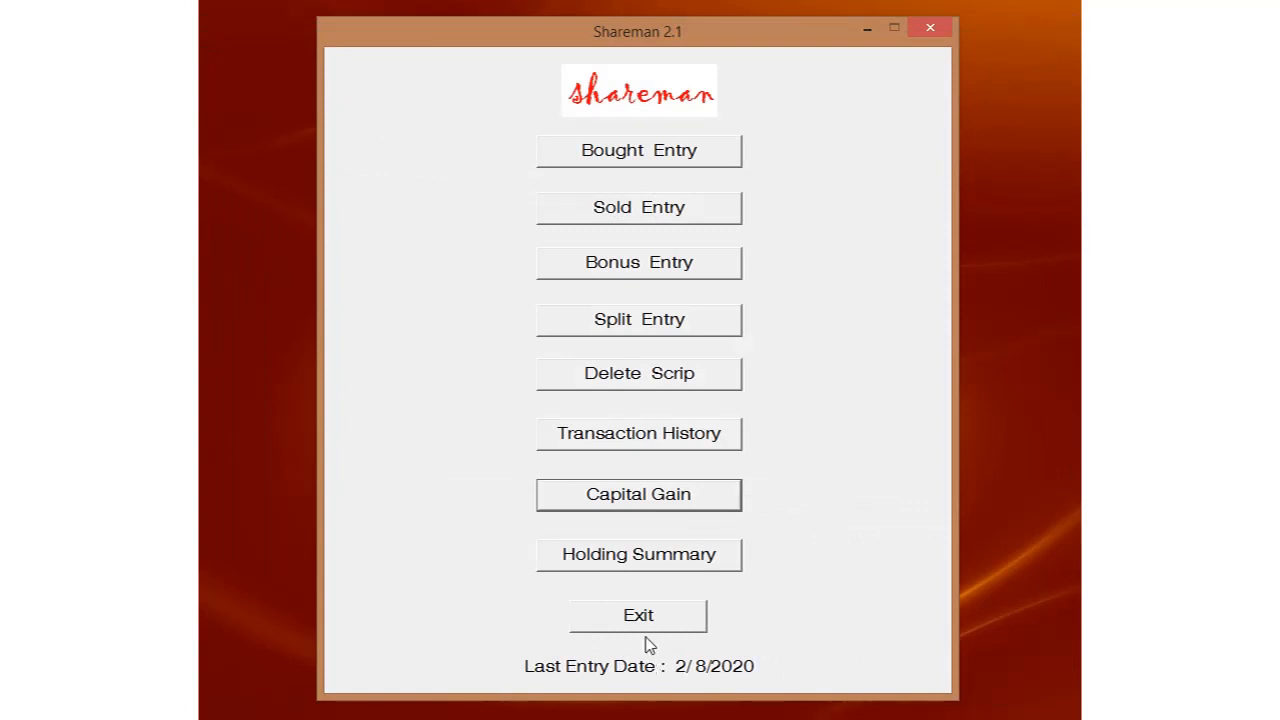
Review the holding summary of all scrips, close it, and exit the program completely.
left_click(643, 567)
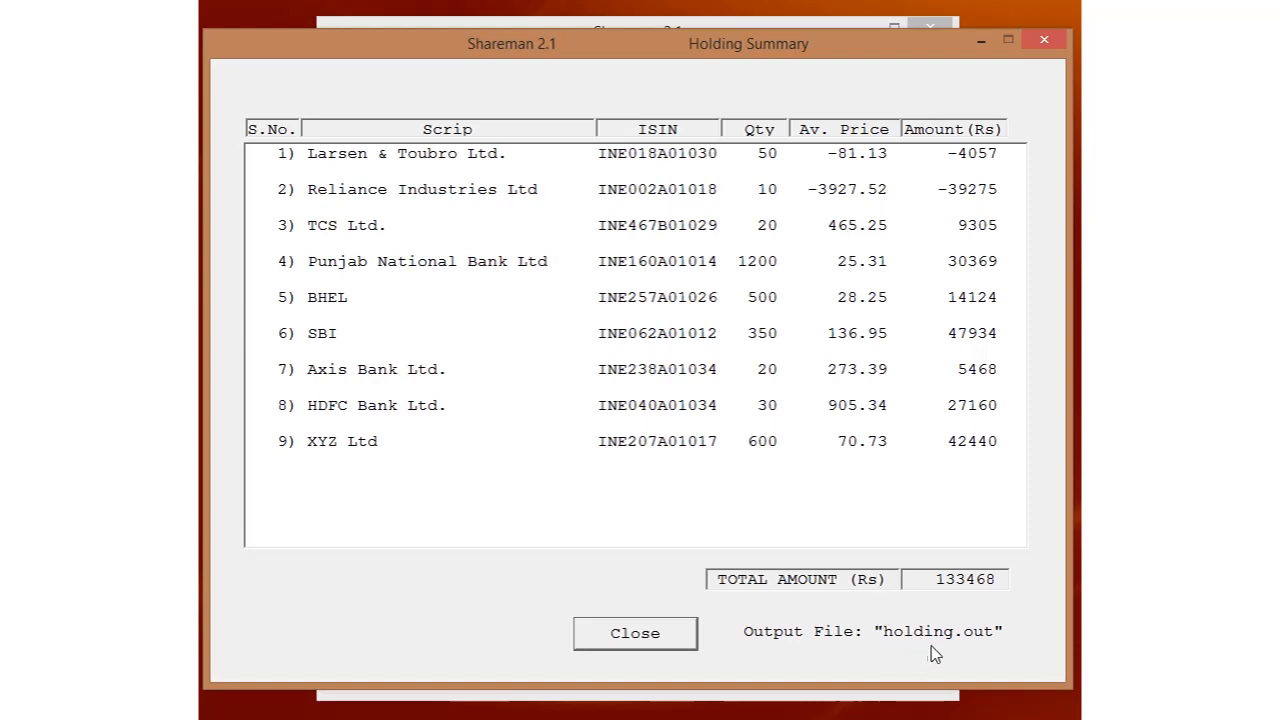
left_click(645, 636)
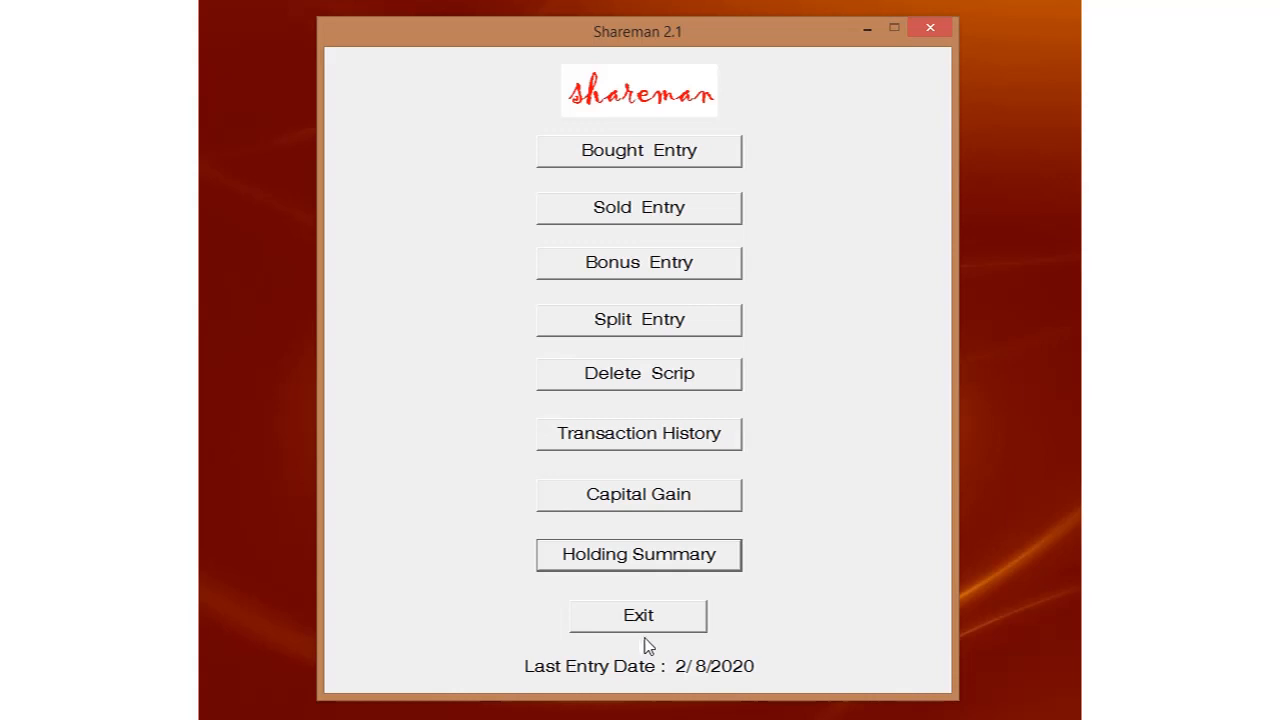
left_click(643, 620)
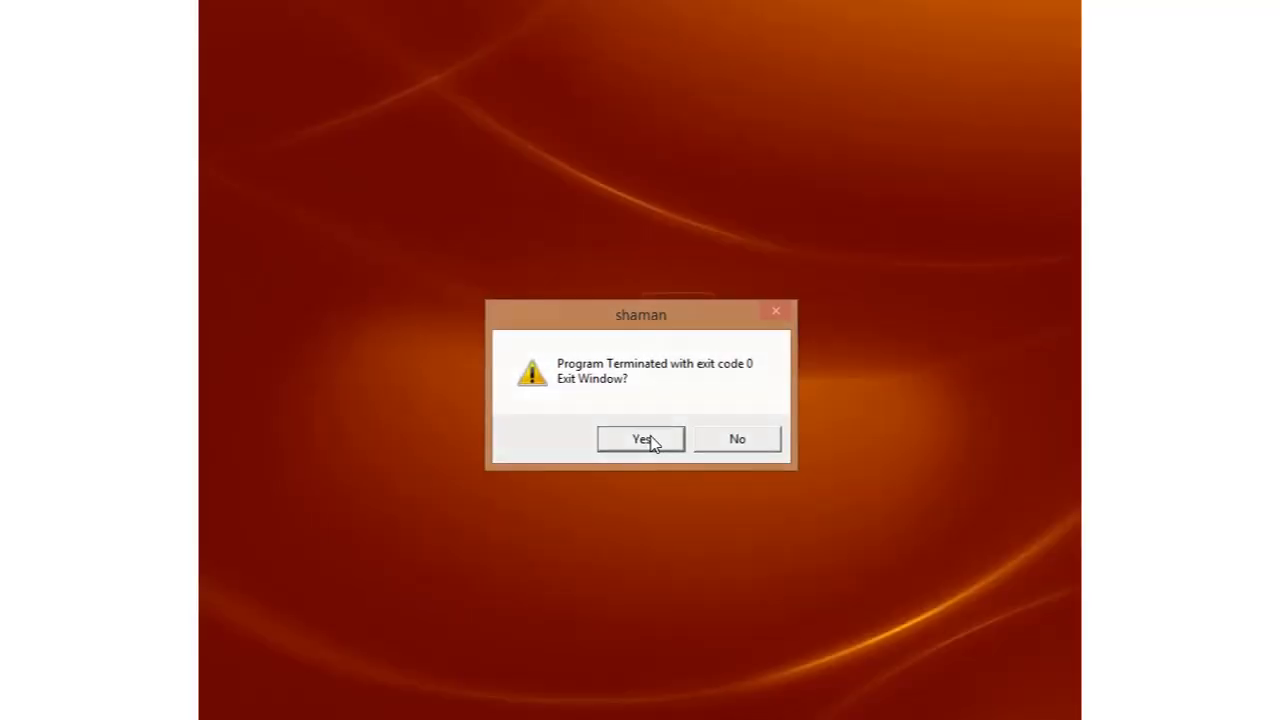
left_click(648, 440)
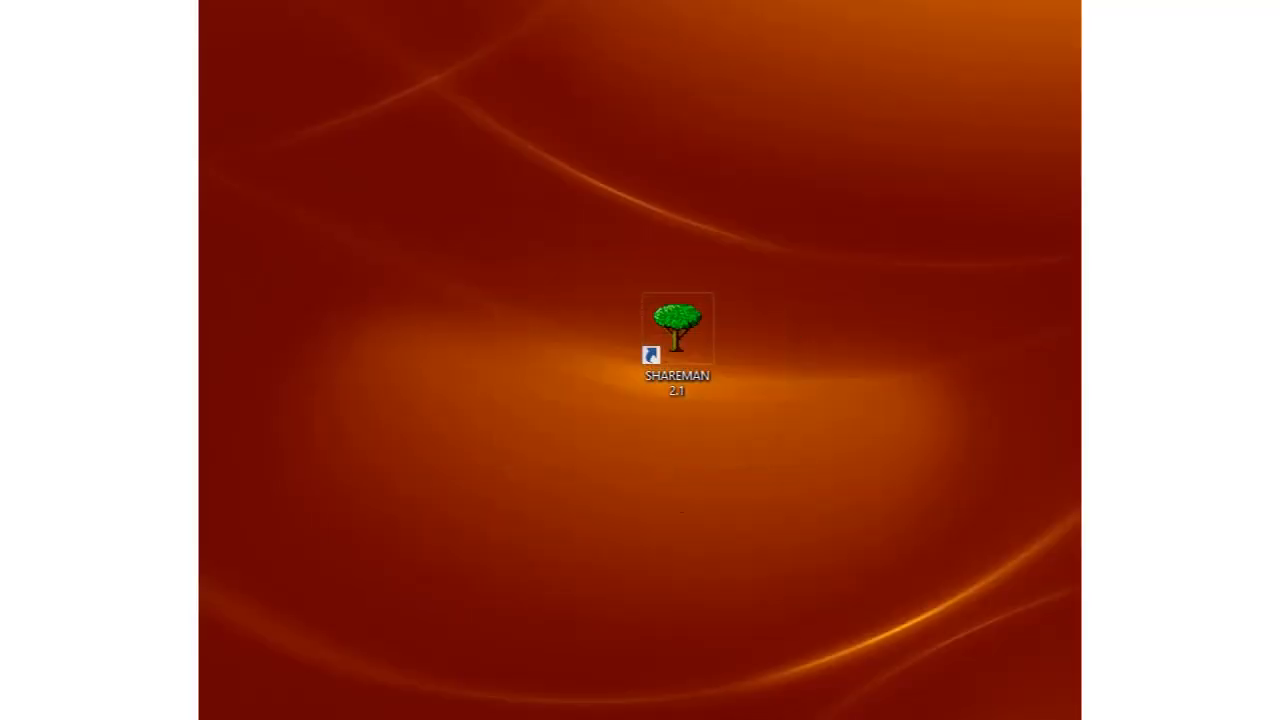